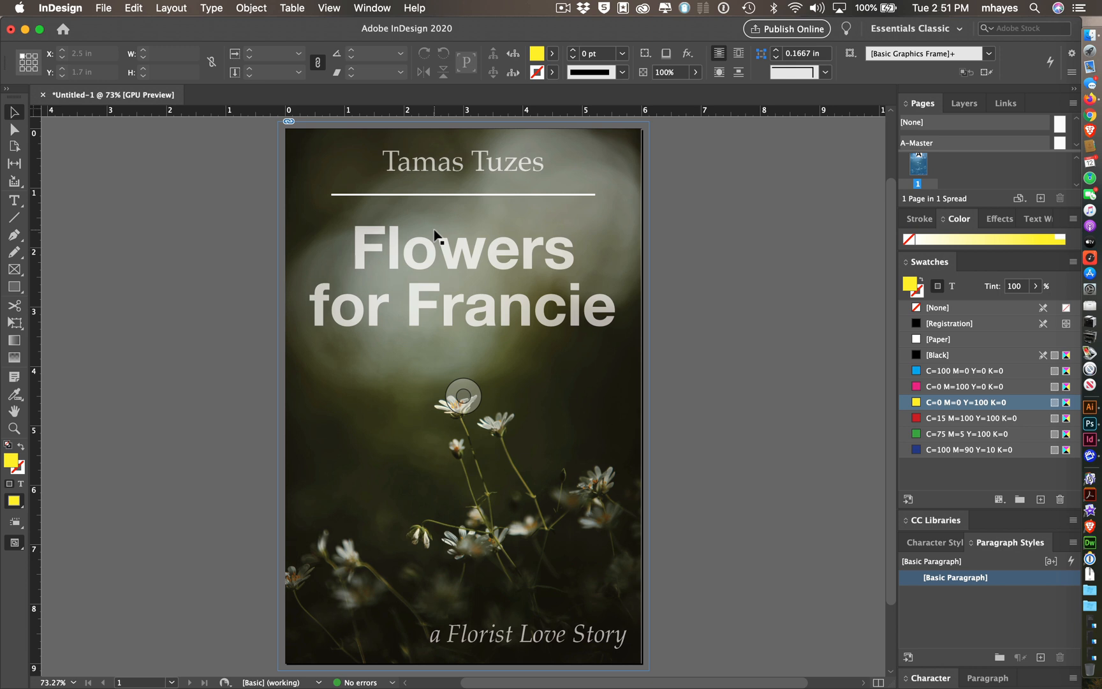
Move the placed cover artwork off the page and undo the move.
left_click_drag(435, 235, 468, 255)
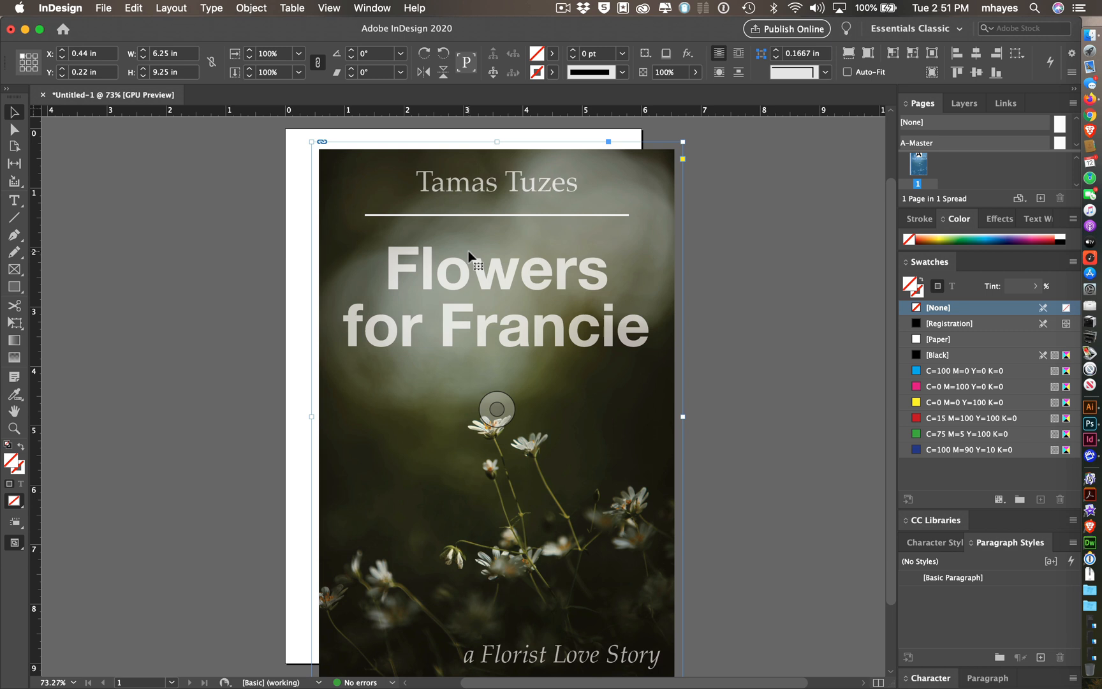
key("super+z")
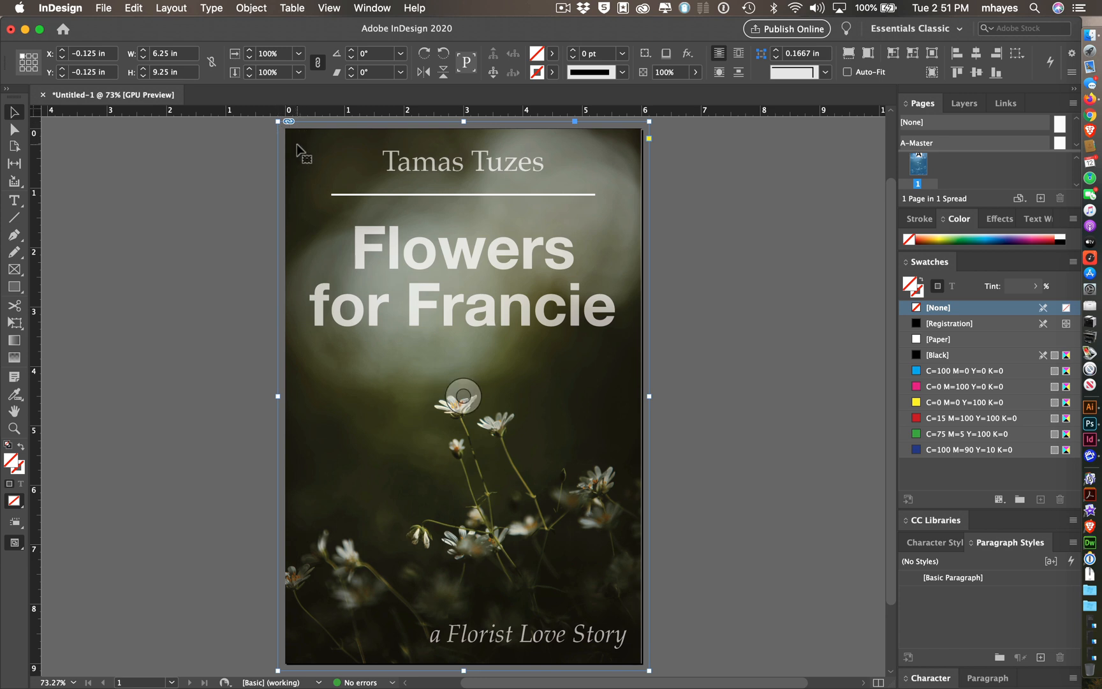
left_click(237, 165)
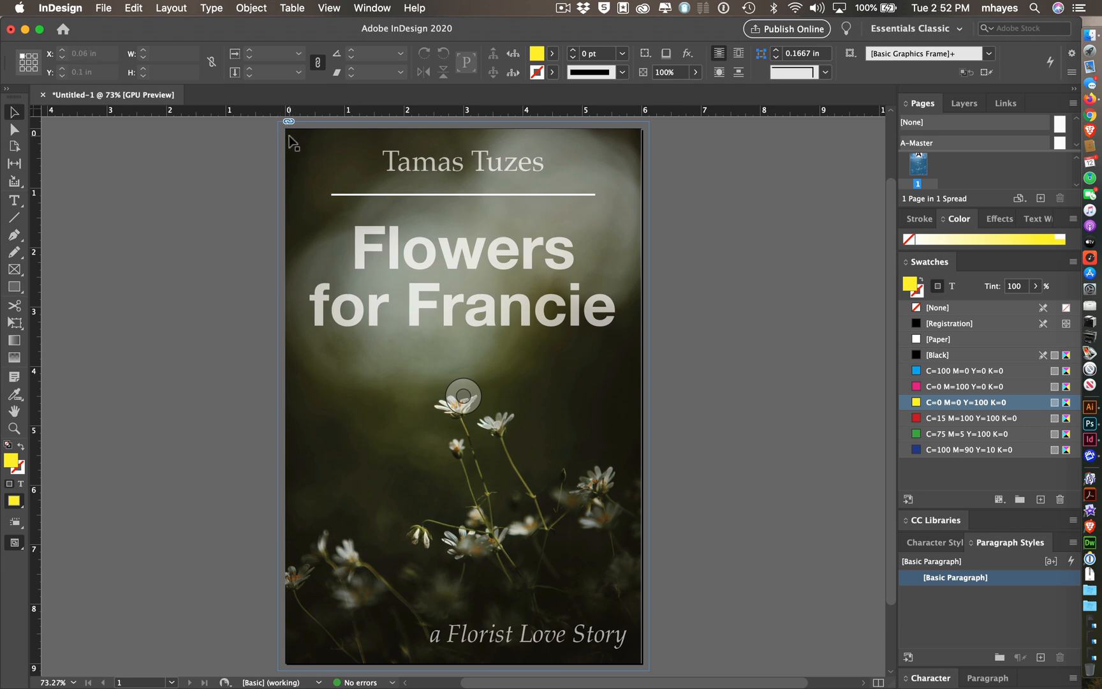
Examine the upper corners and side edges of the placed cover, comparing the artwork with its frame and the page edges.
left_click_drag(287, 136, 473, 276)
left_click_drag(356, 192, 385, 304)
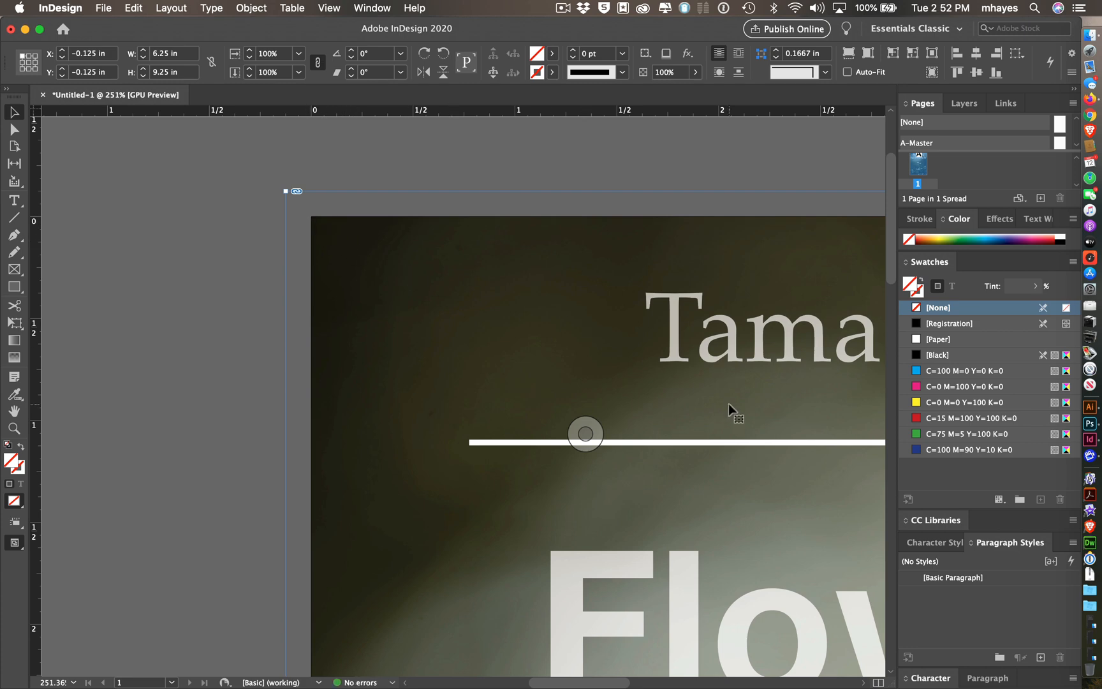
left_click_drag(728, 403, 316, 322)
left_click_drag(731, 336, 342, 347)
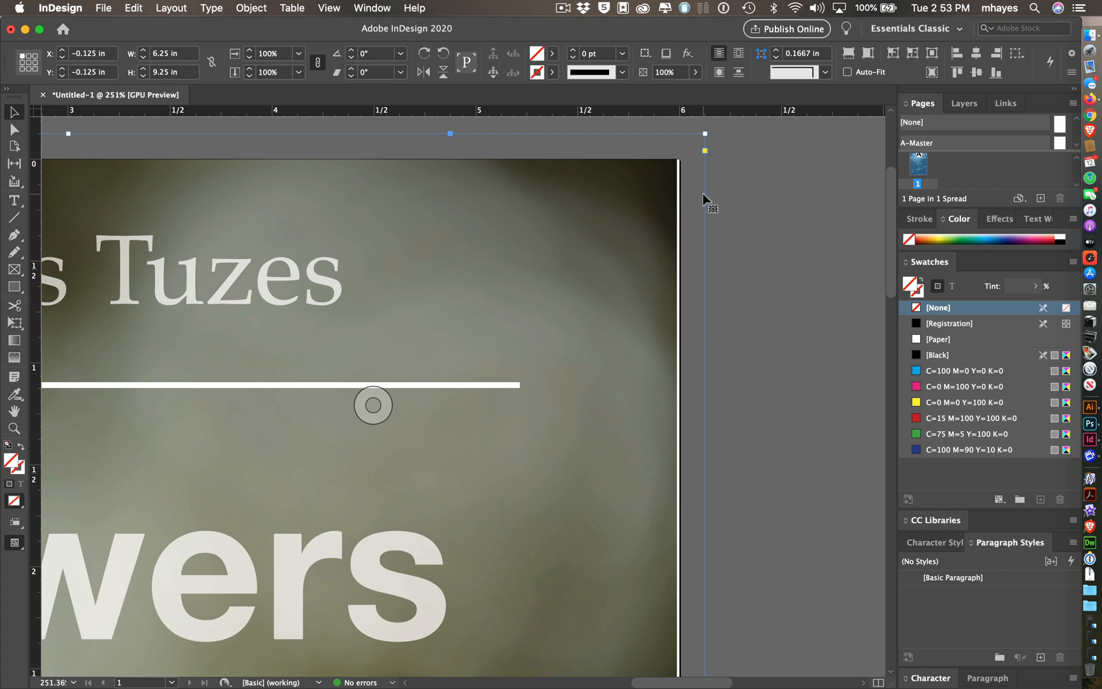
key("super+0")
left_click(695, 209)
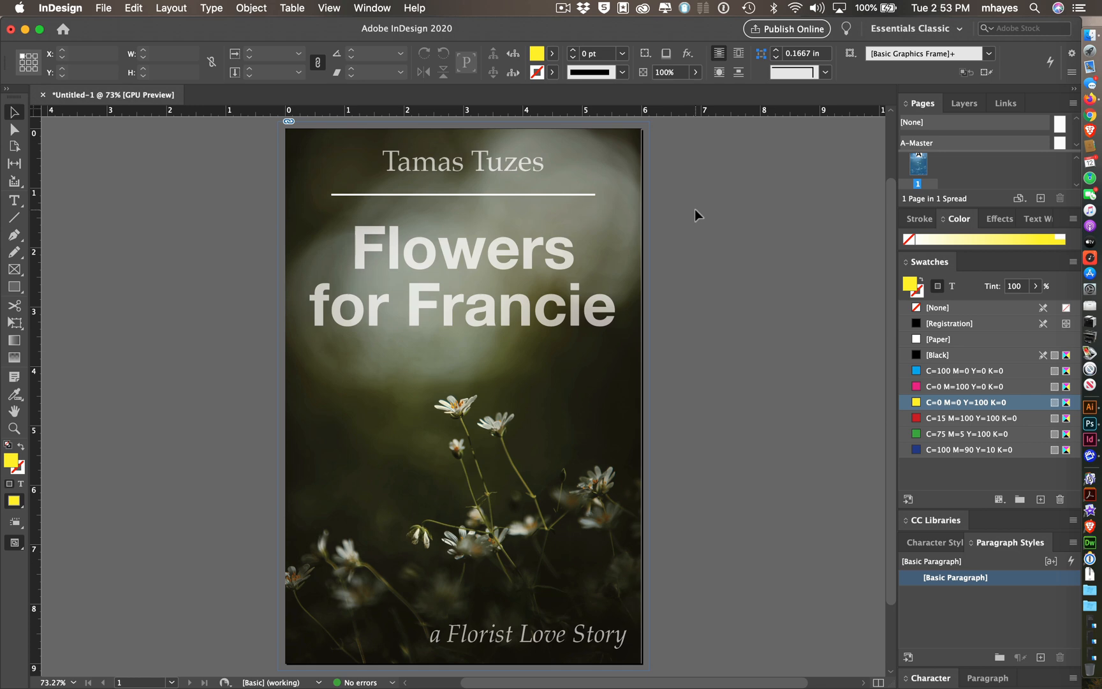
left_click_drag(634, 167, 809, 379)
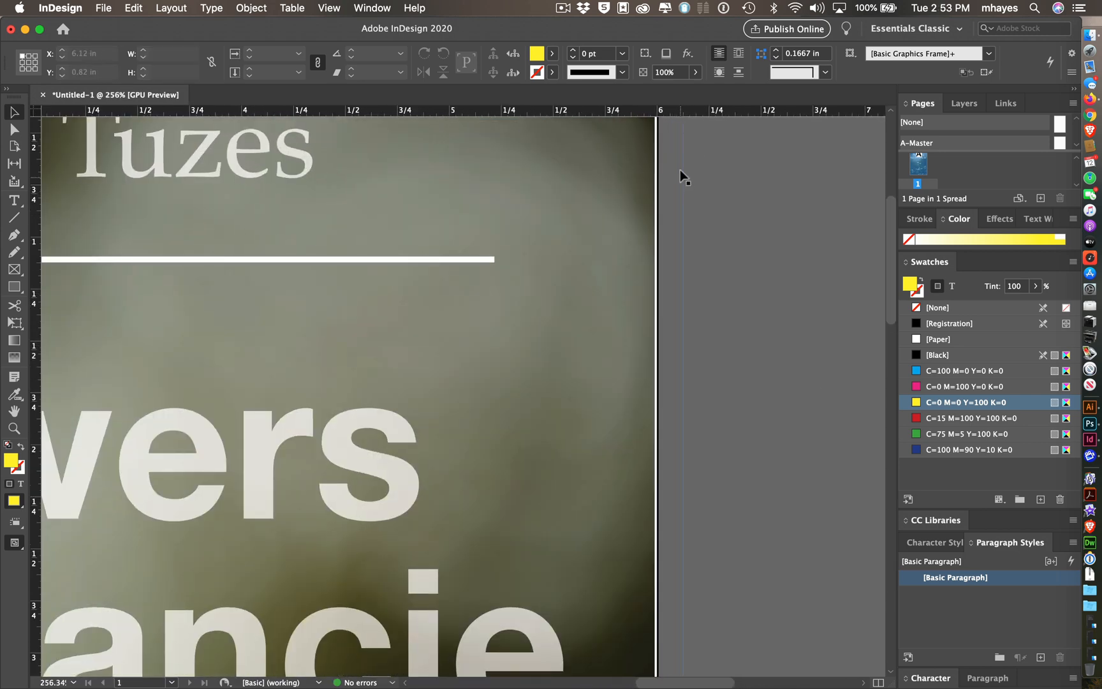
key("super+0")
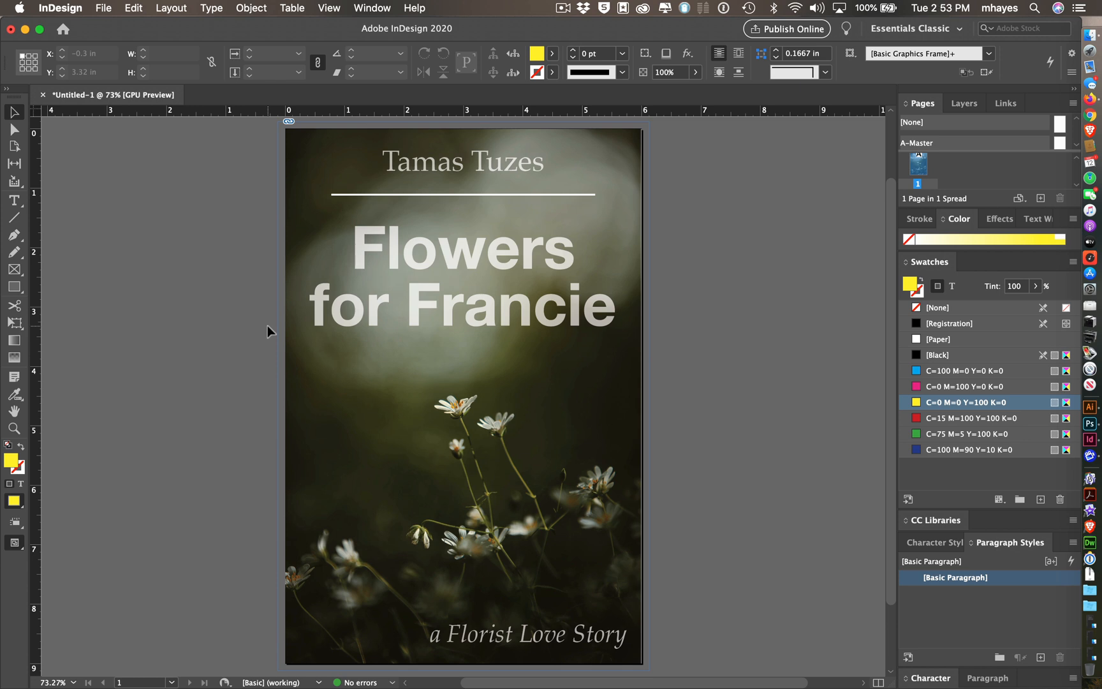
left_click(312, 312)
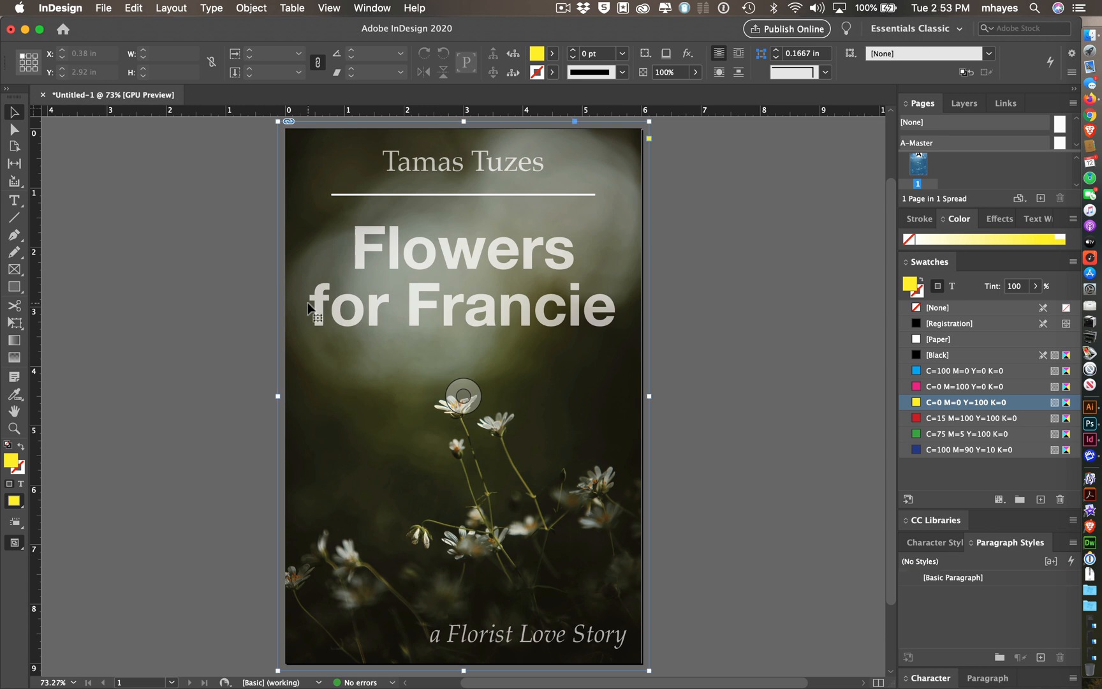
left_click(207, 210)
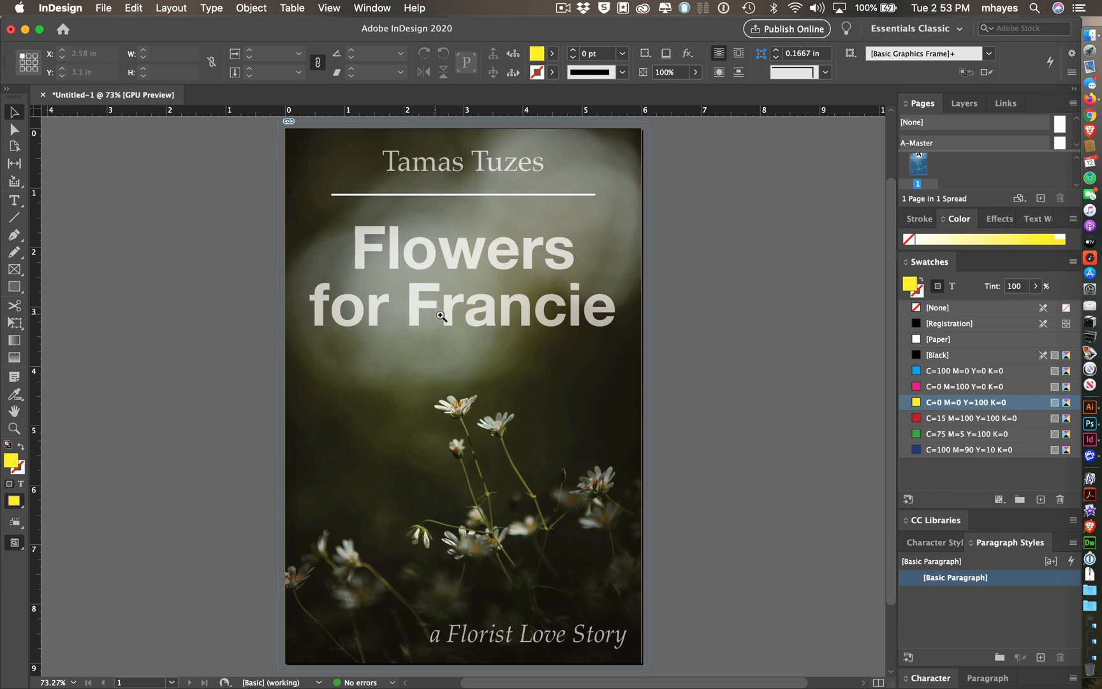
Draw a frame 6 in wide and 0.55 in high across the page below the title and fill it with C=0 M=0 Y=100 K=0.
left_click_drag(457, 314, 555, 352)
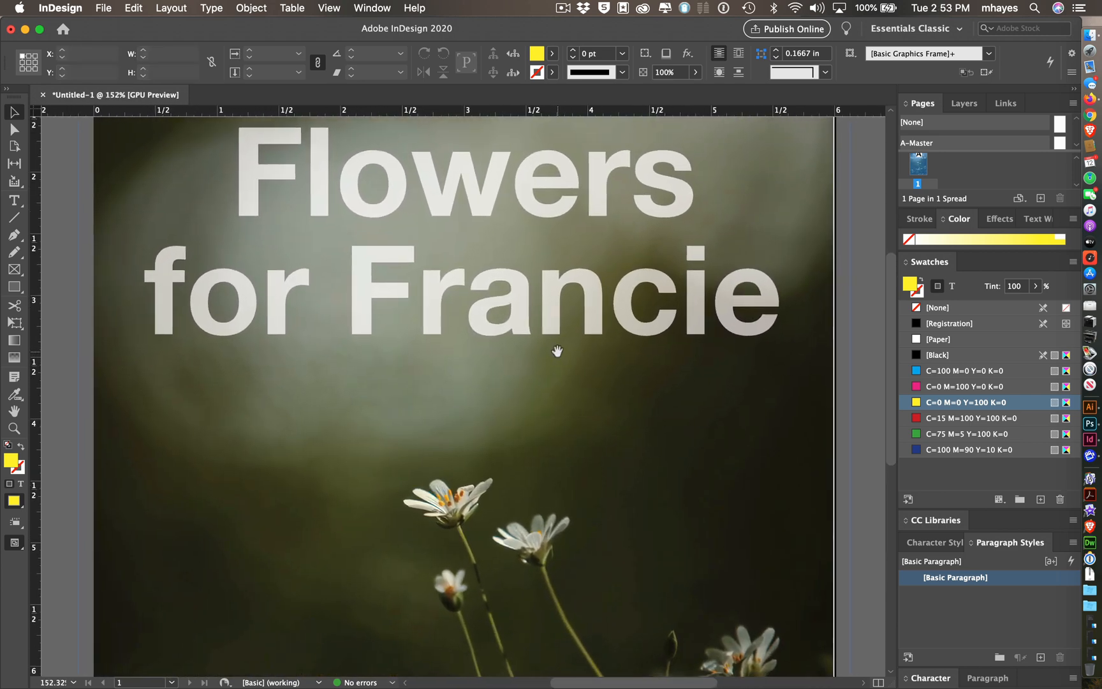
left_click(14, 269)
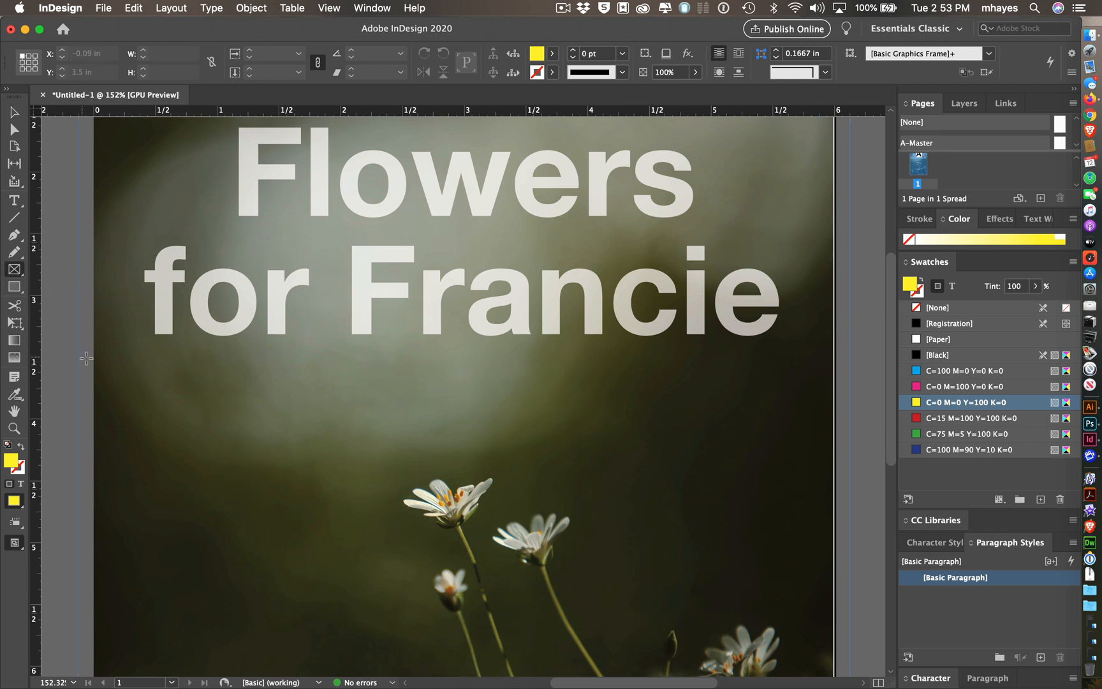
left_click_drag(93, 364, 835, 432)
key("slash")
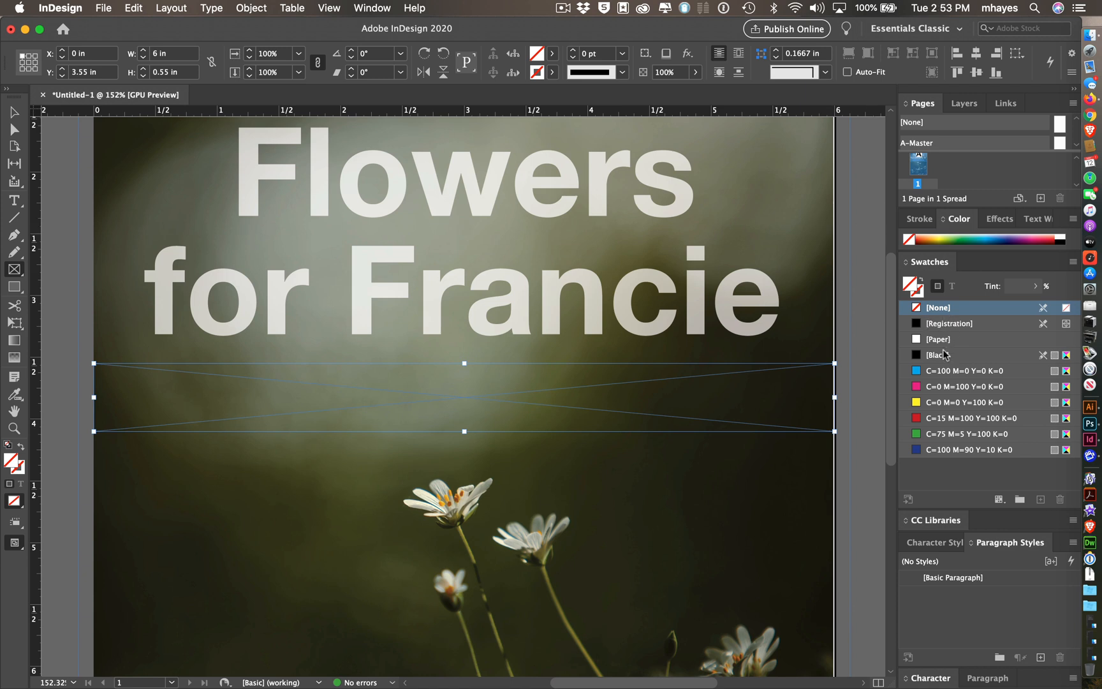
left_click(932, 403)
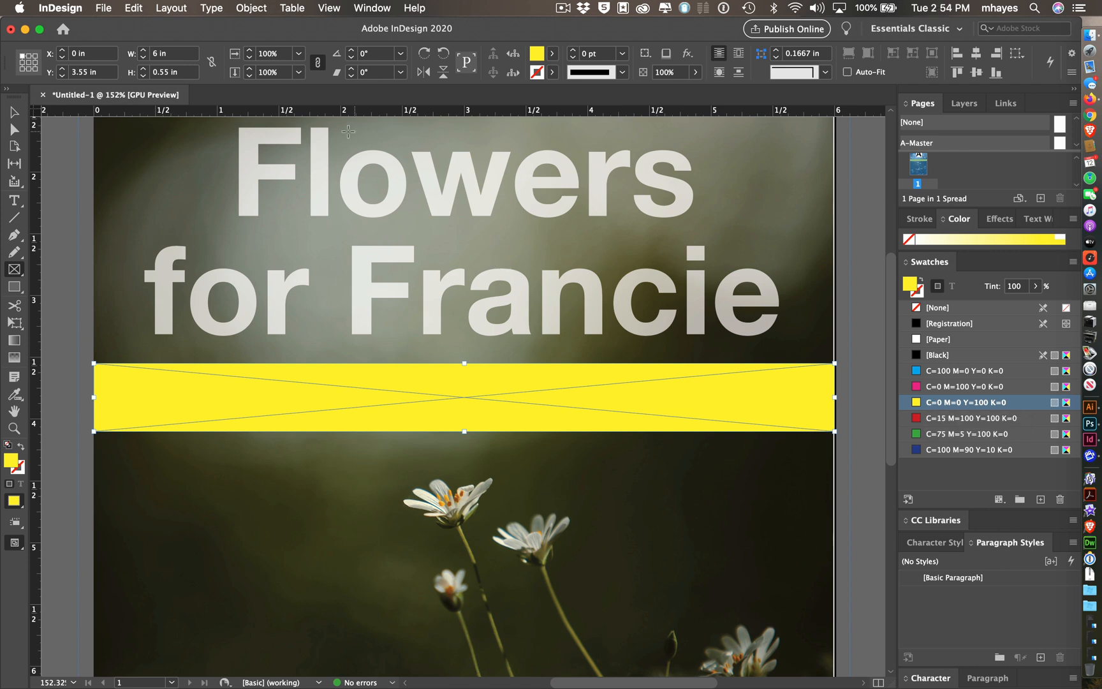
Extend the yellow frame 0.125 in past both page sides to a 6.25 in width and delete it.
left_click(15, 111)
left_click_drag(93, 397, 79, 397)
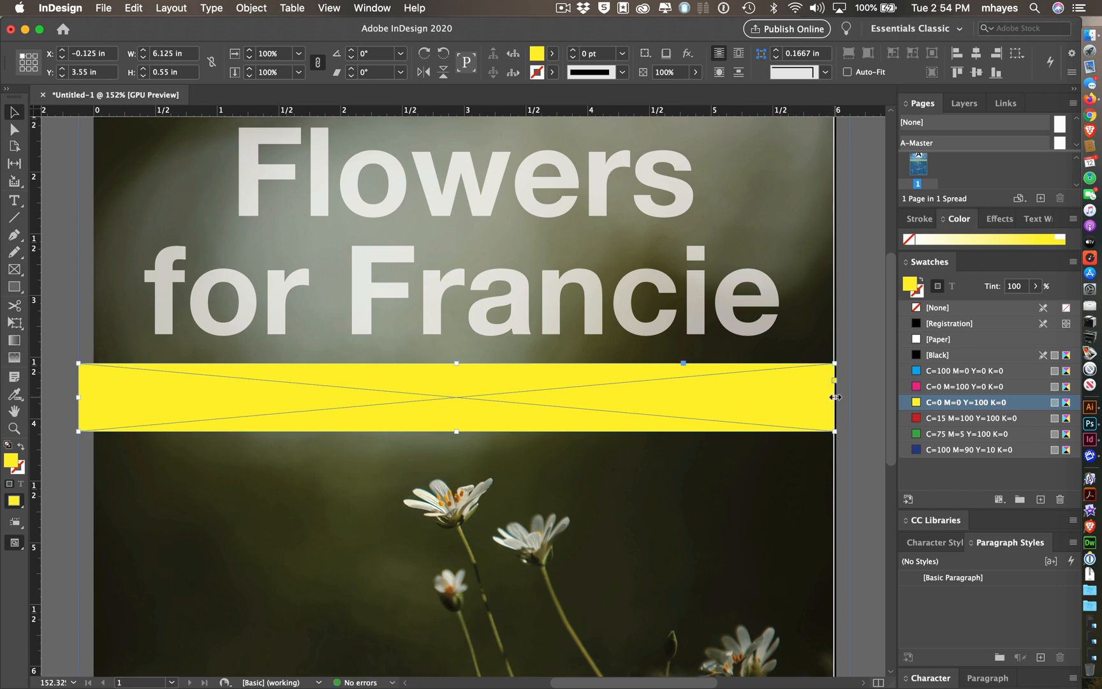
left_click_drag(834, 398, 847, 397)
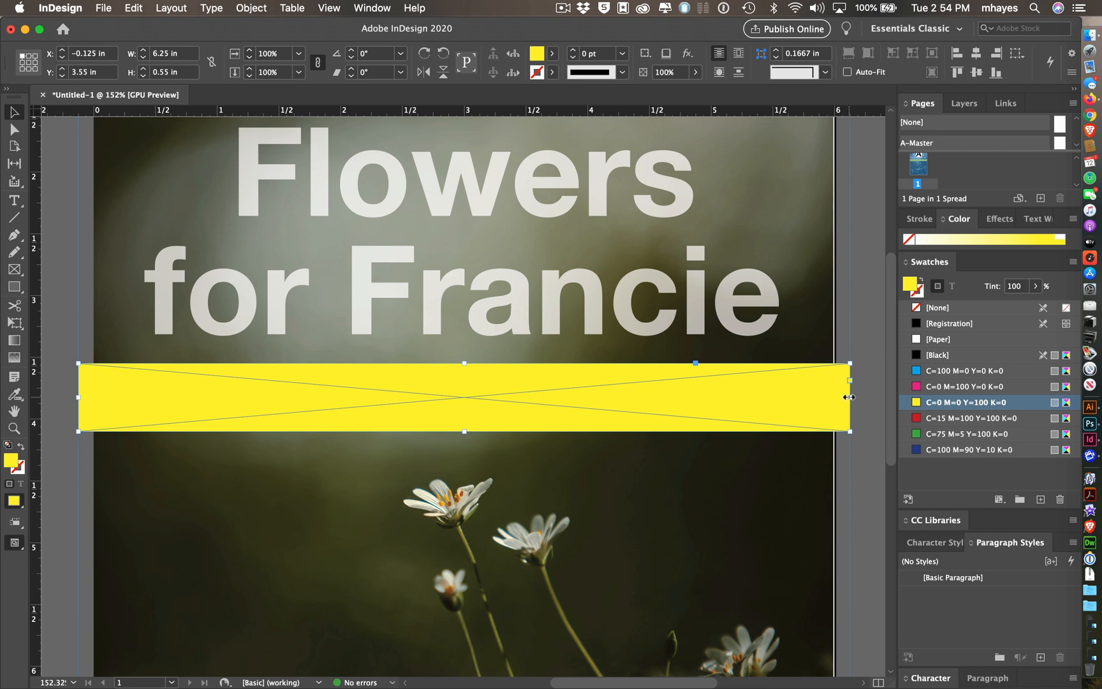
key("BackSpace")
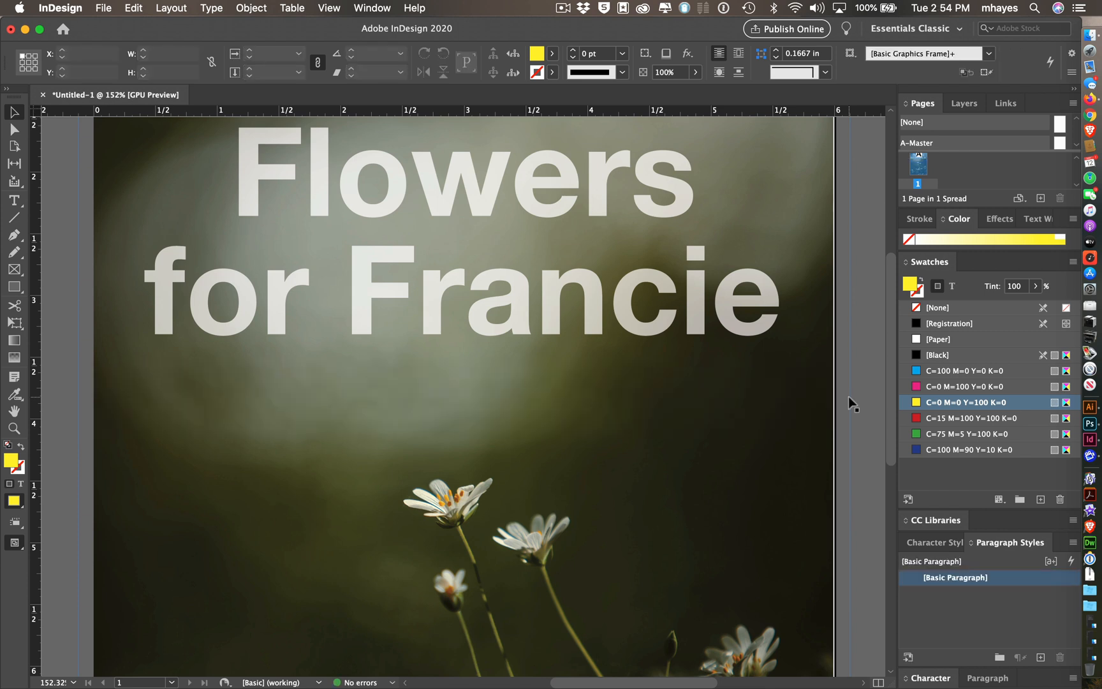
key("super+0")
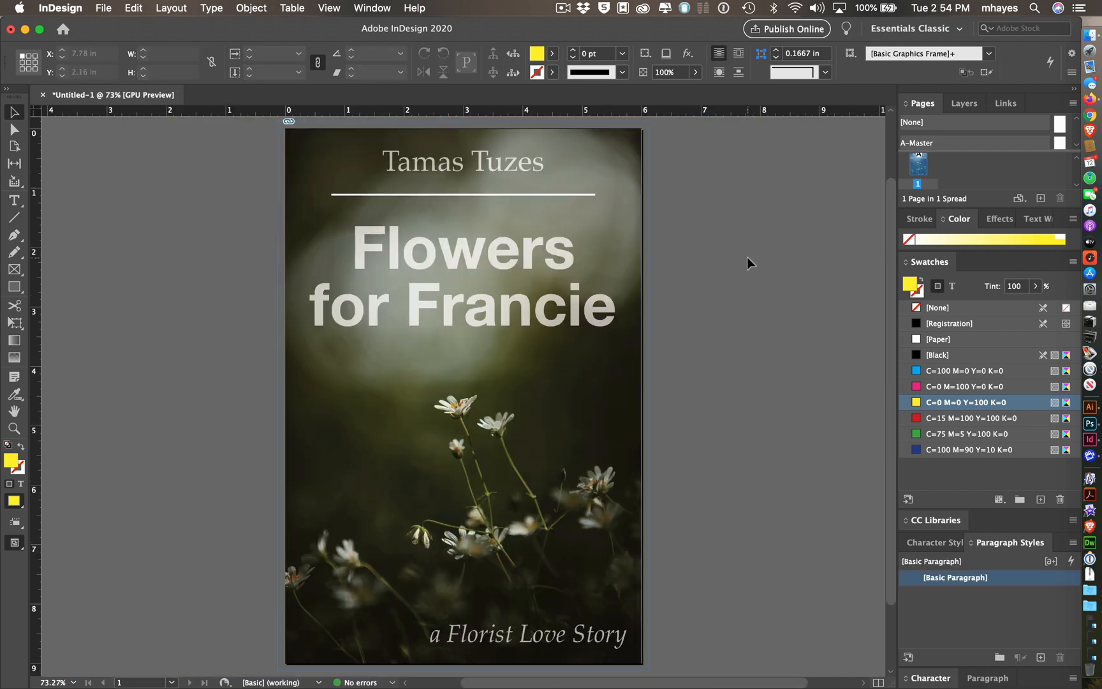
Switch to Illustrator, where Flowers for Francie.ai is open.
key("super+Tab")
key("super+Tab")
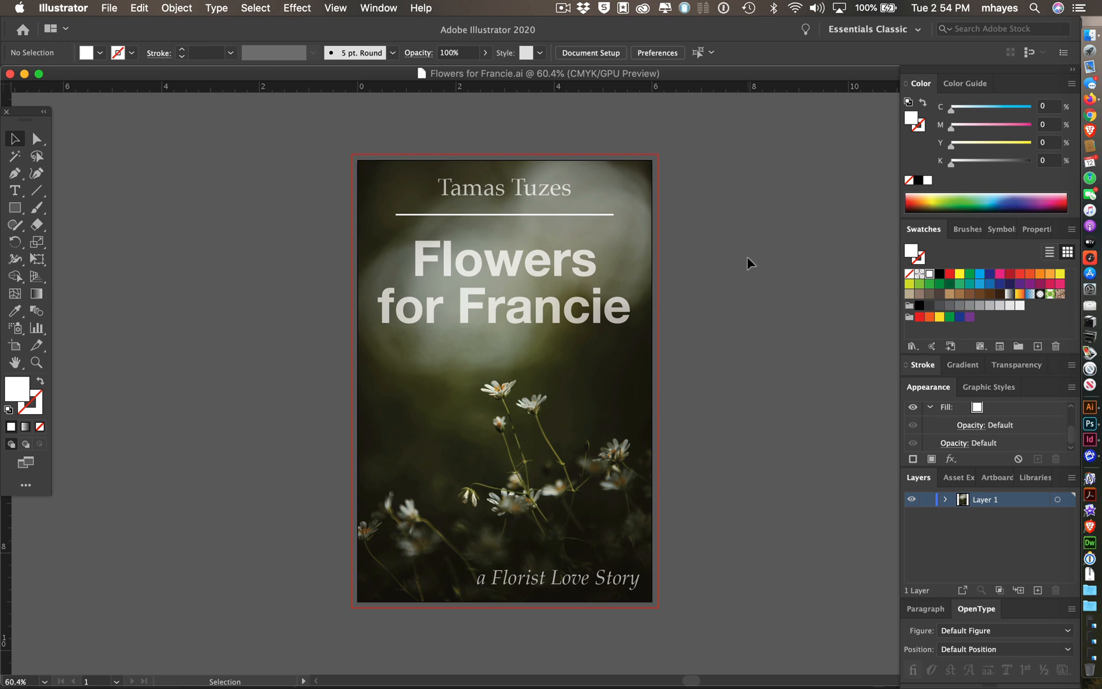
Move the linked background photo off the artboard and undo the move.
left_click_drag(396, 186, 586, 264)
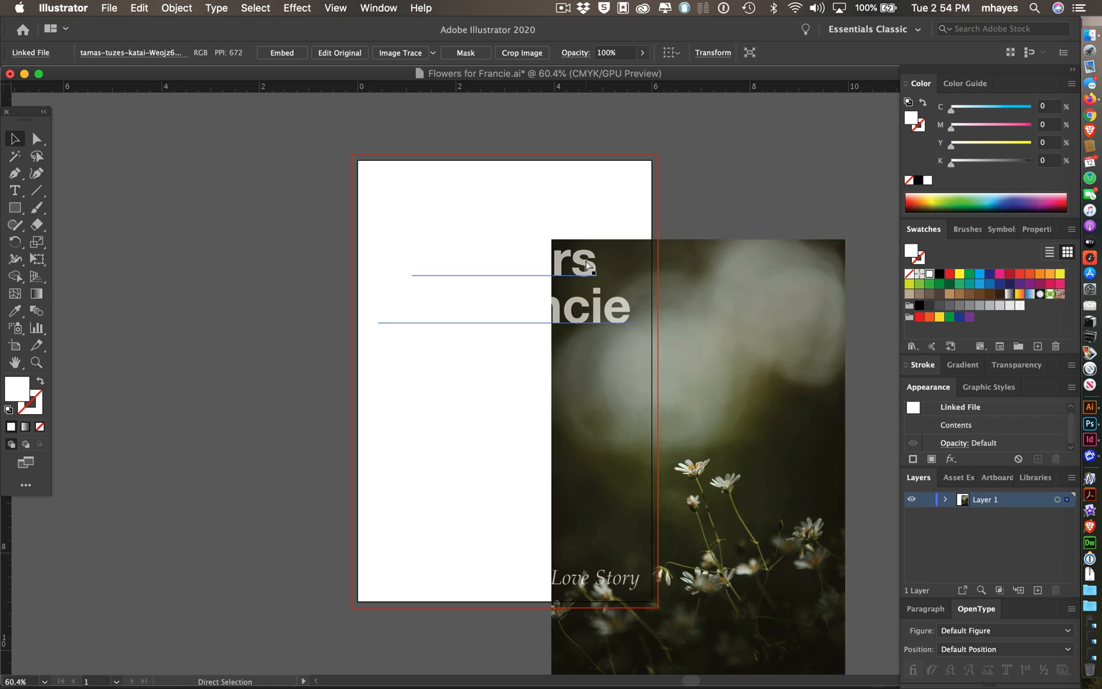
key("super+z")
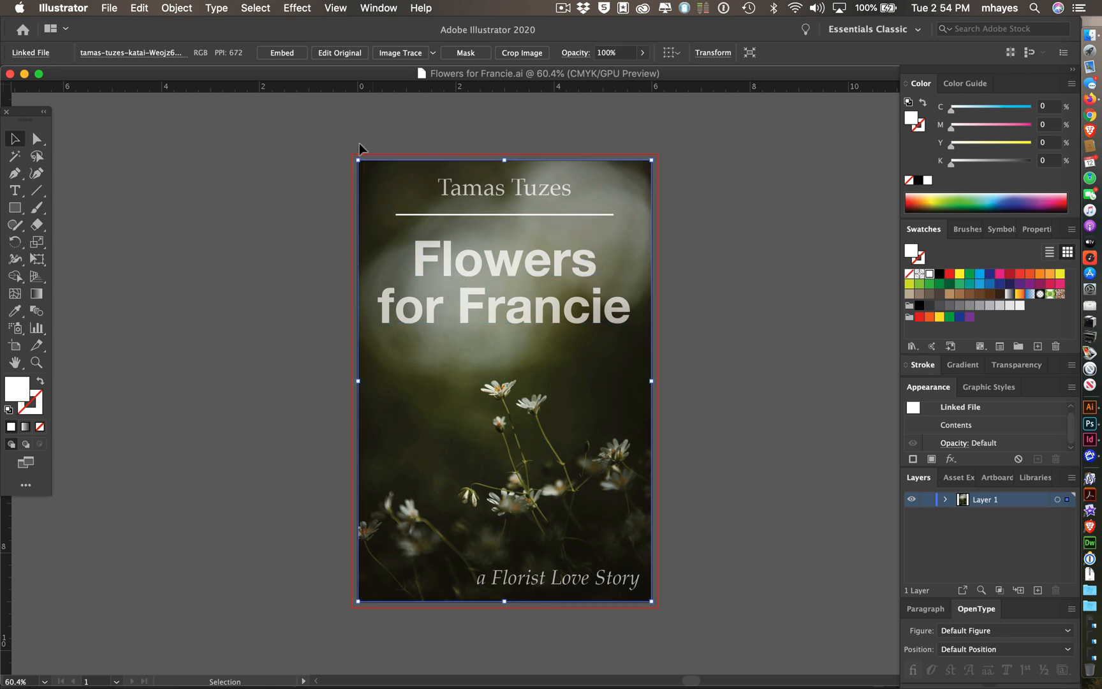
left_click(269, 176)
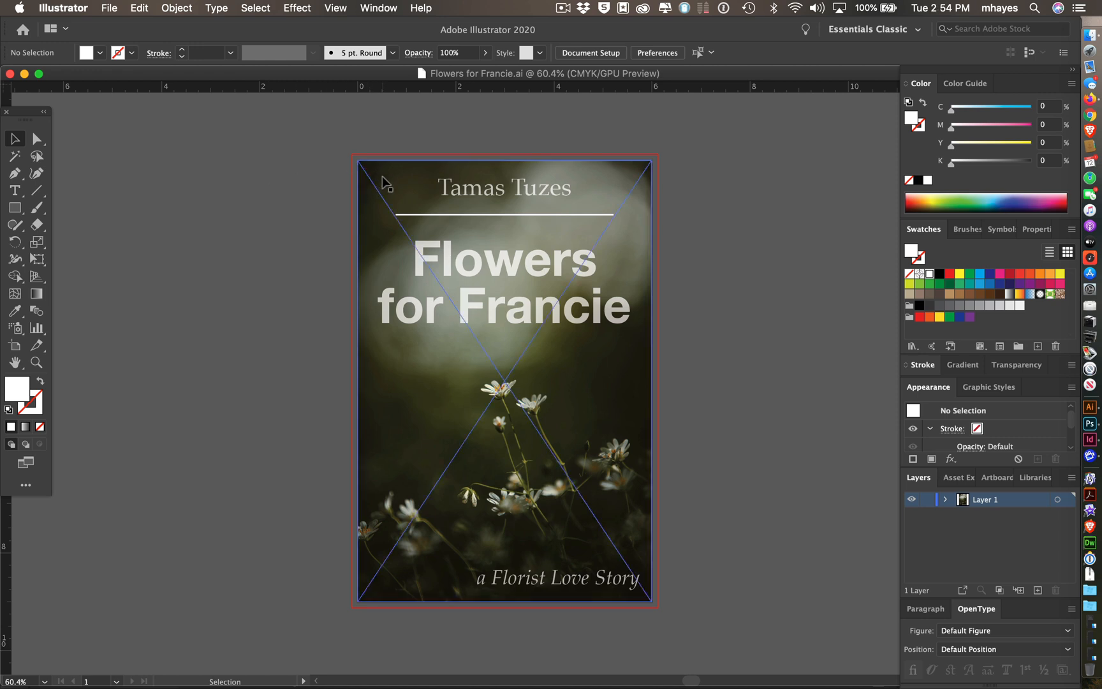
Reposition and enlarge the linked background photo so it reaches the red bleed guides on all four sides.
left_click_drag(385, 179, 379, 173)
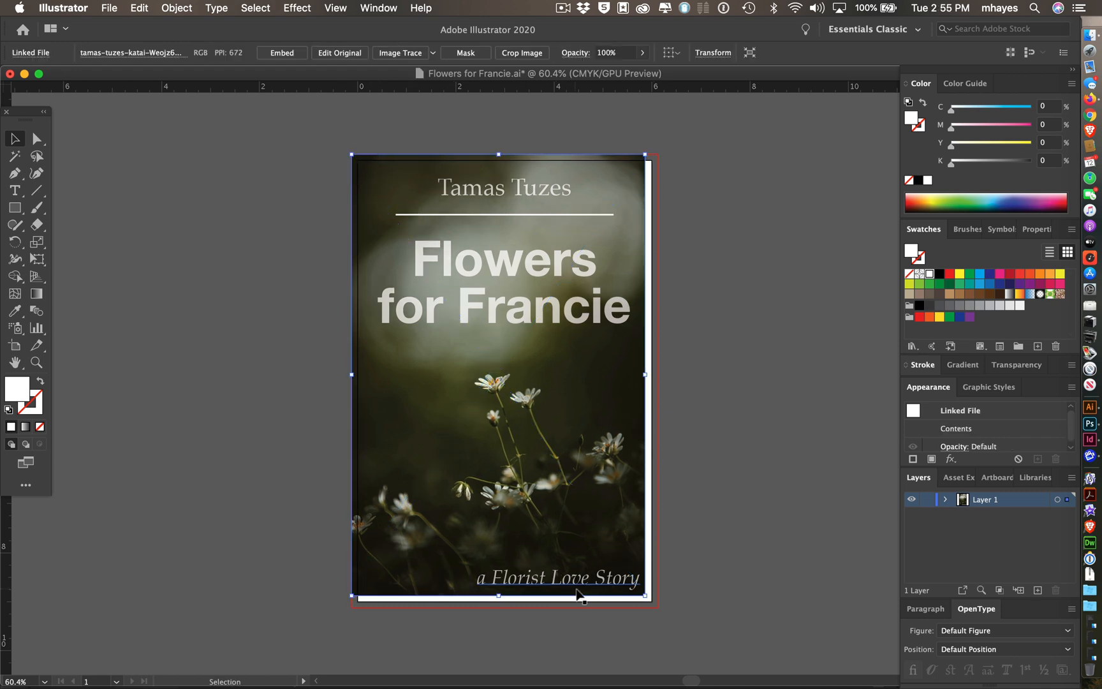
left_click_drag(645, 596, 659, 610)
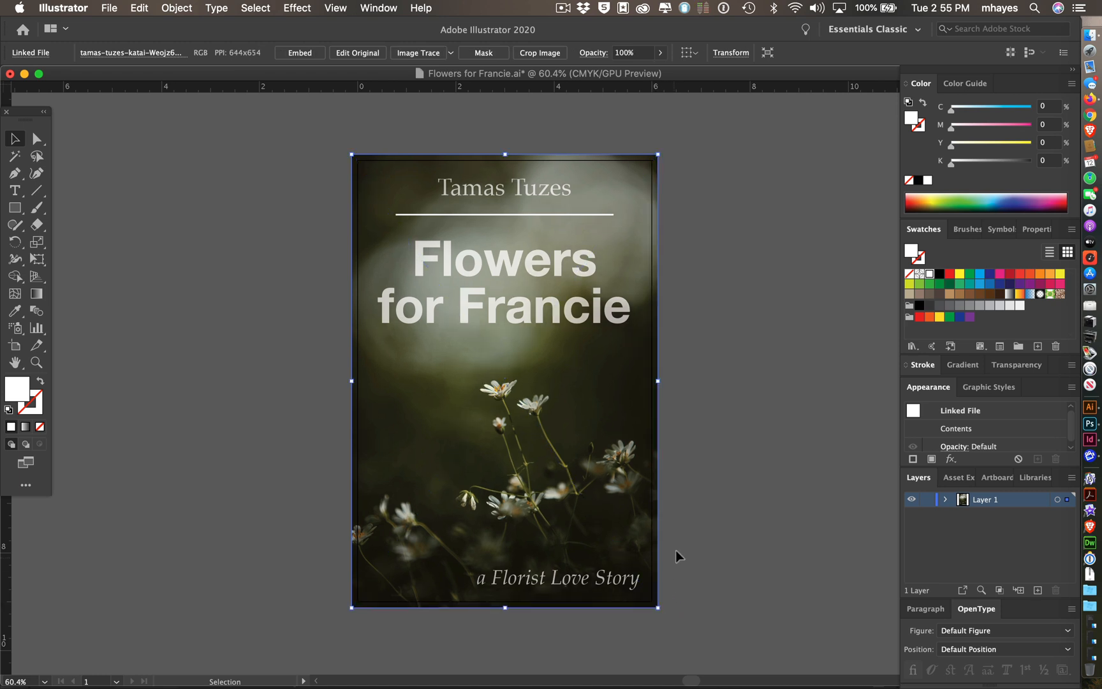
left_click(677, 551)
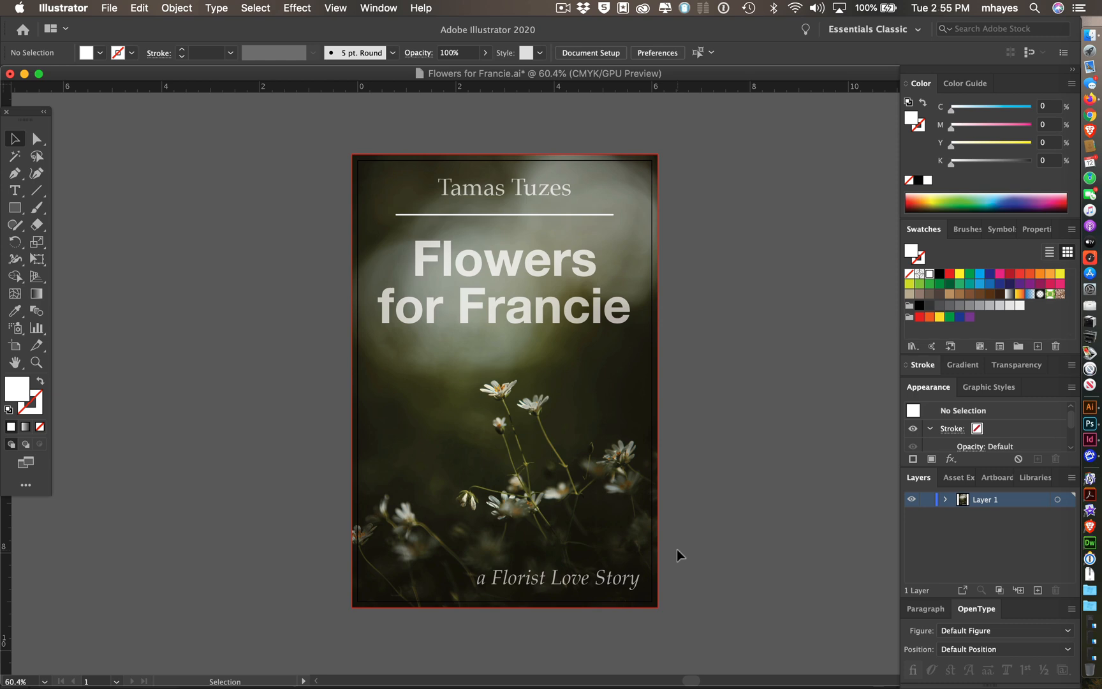
Inspect the photo's upper bleed edge and save Flowers for Francie.ai.
key("z")
left_click_drag(546, 150, 815, 219)
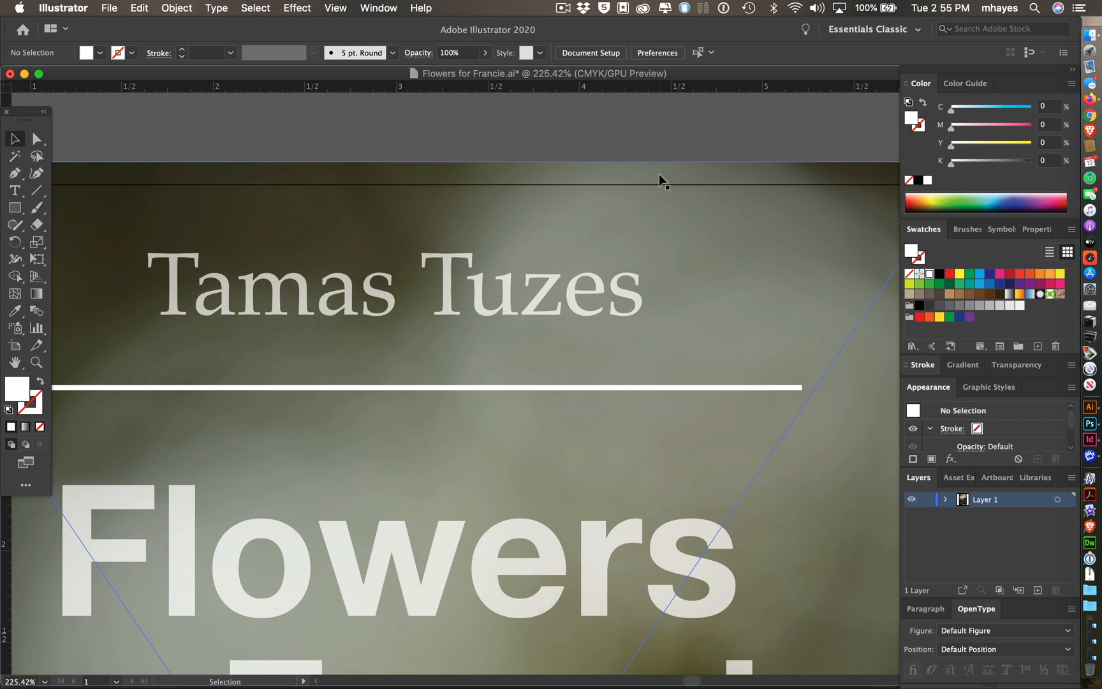
key("super+0")
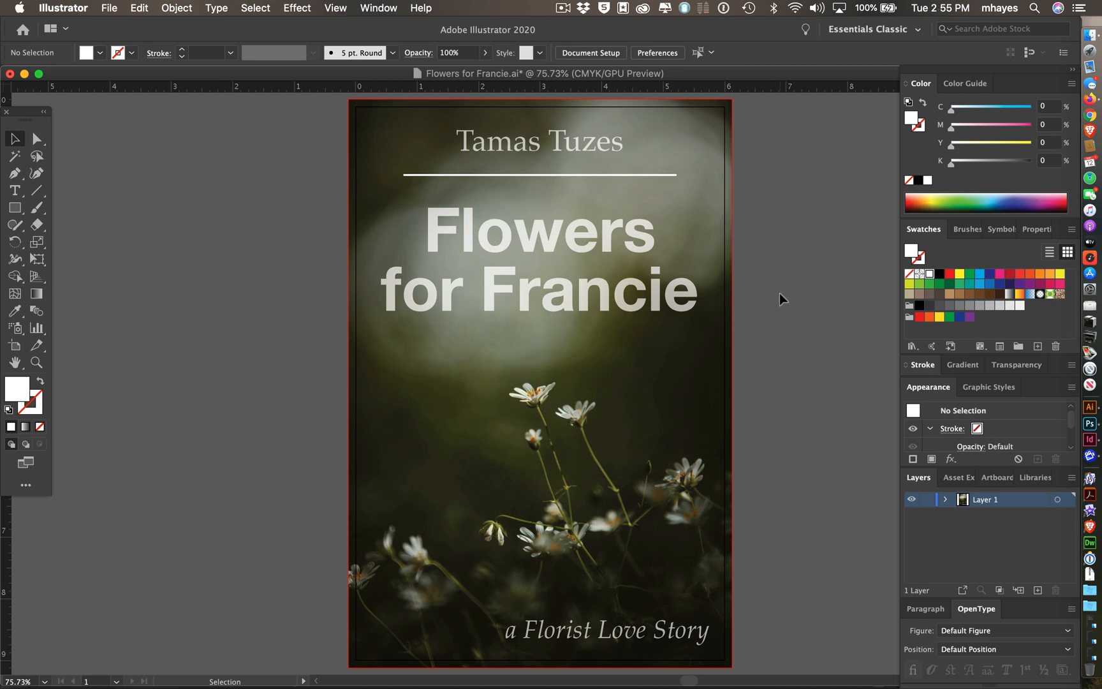
key("super")
key("super+s")
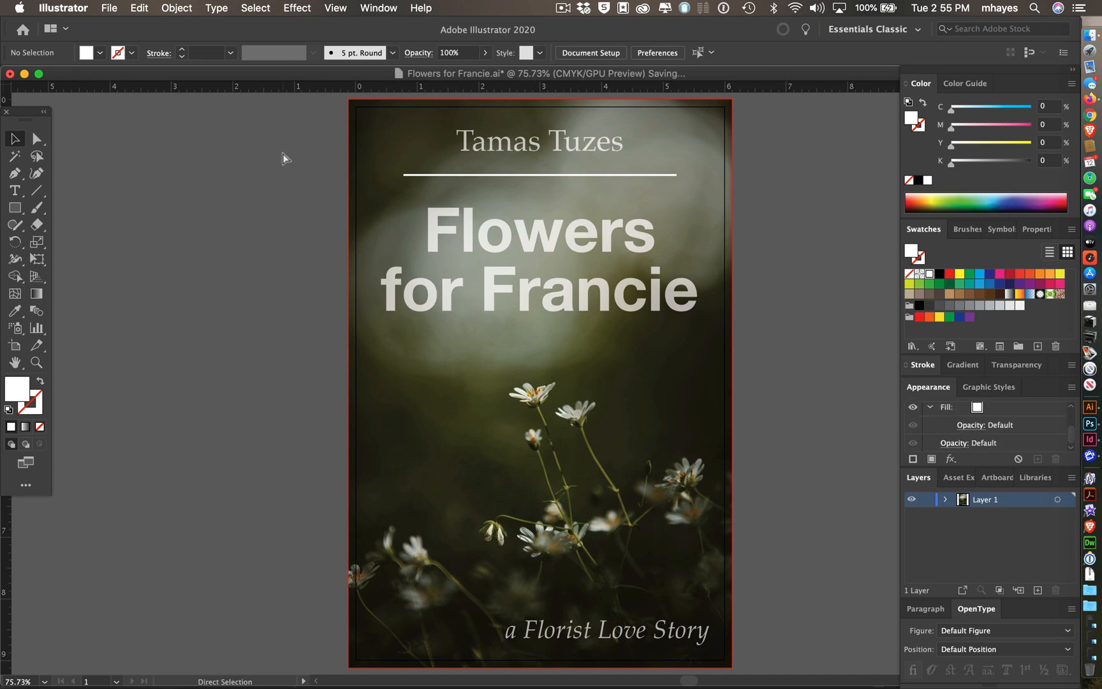
Switch back to InDesign and update the placed cover's link to Flowers for Francie.ai.
key("super+Tab")
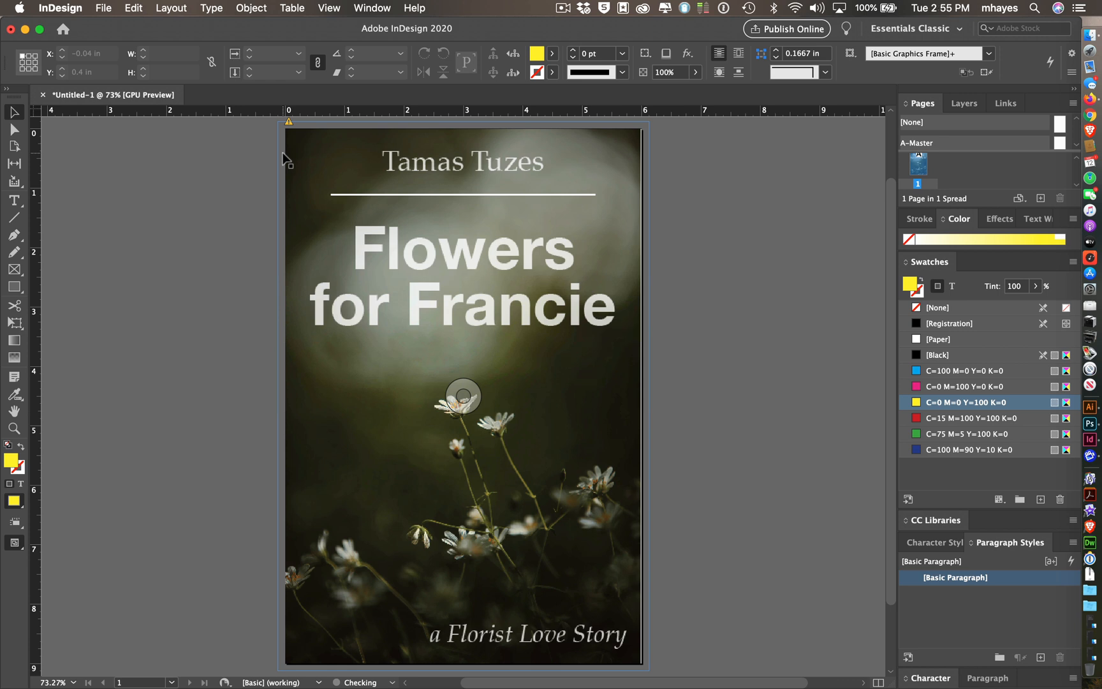
left_click(309, 209)
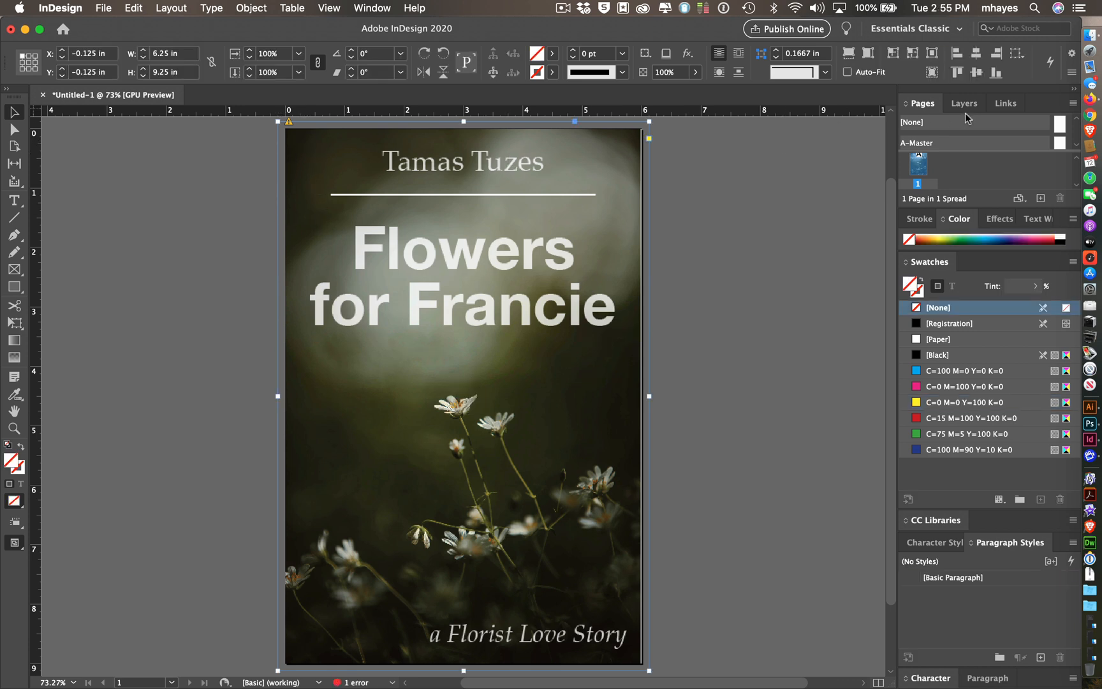
left_click(1004, 104)
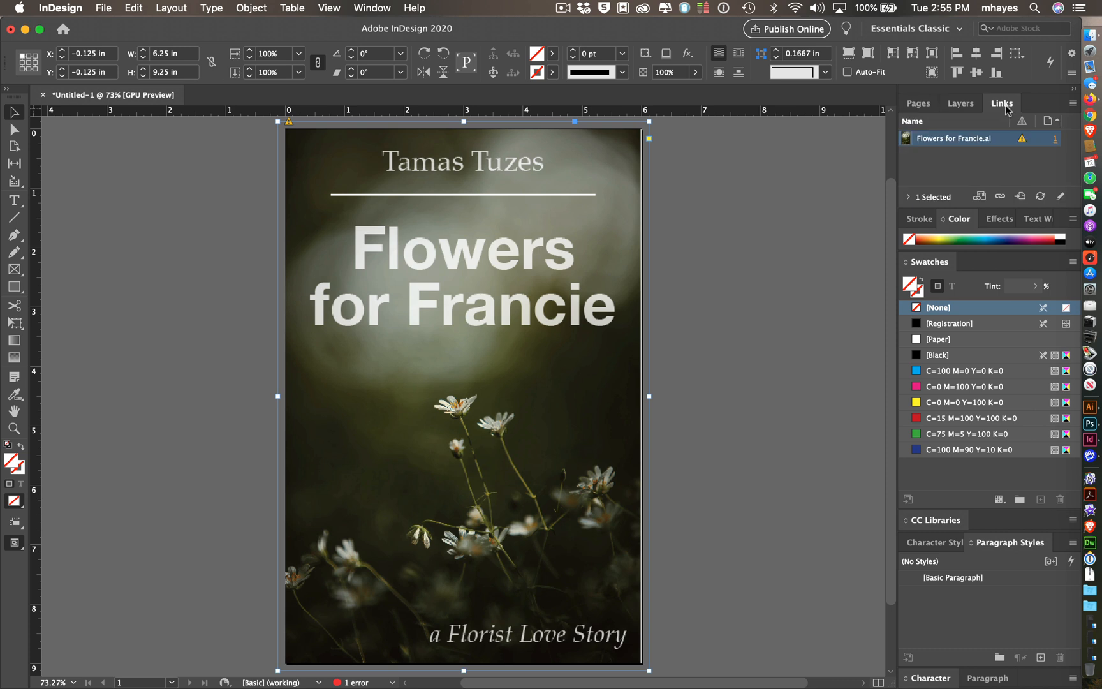
right_click(1011, 143)
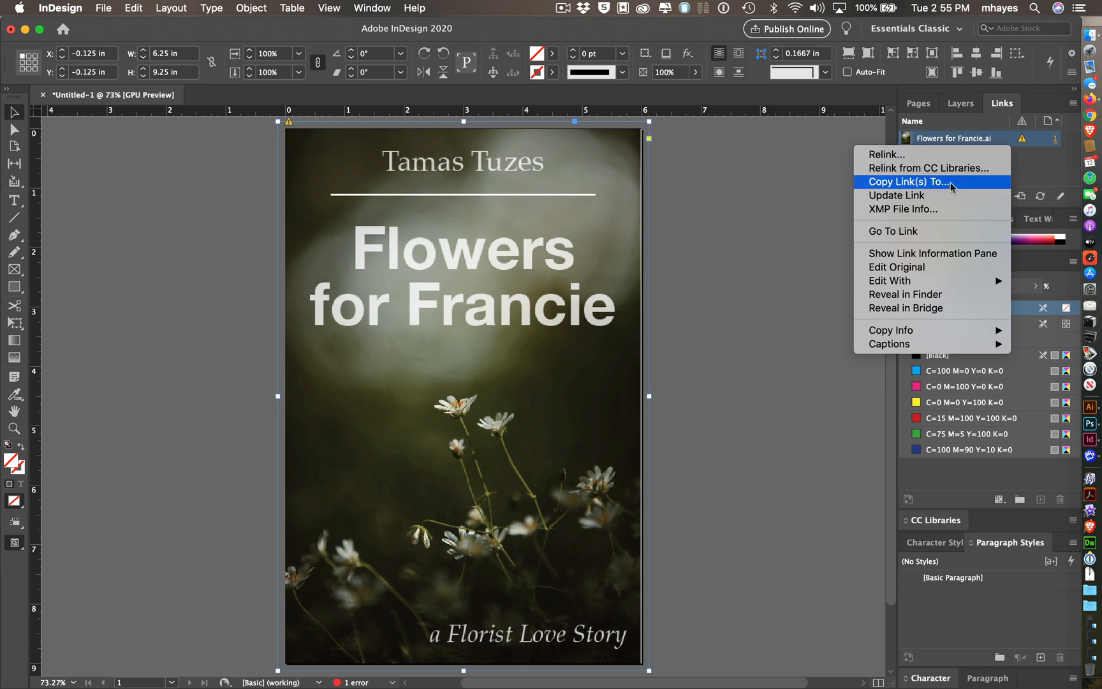
left_click(928, 198)
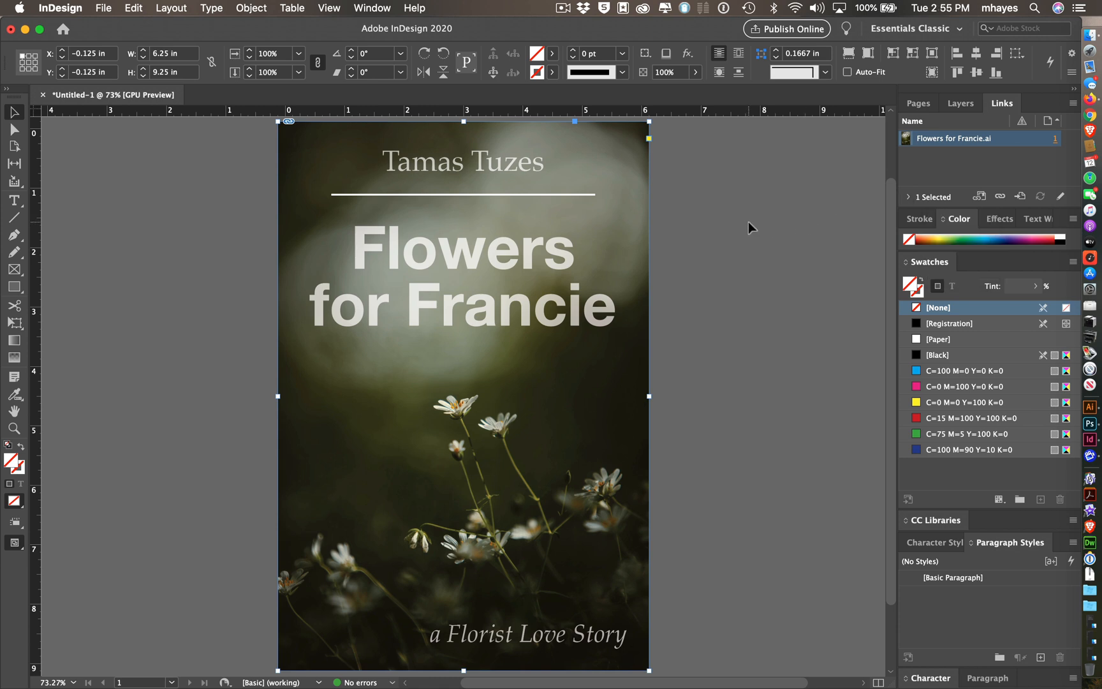
Deselect the updated cover and show the guides over the page.
left_click(698, 199)
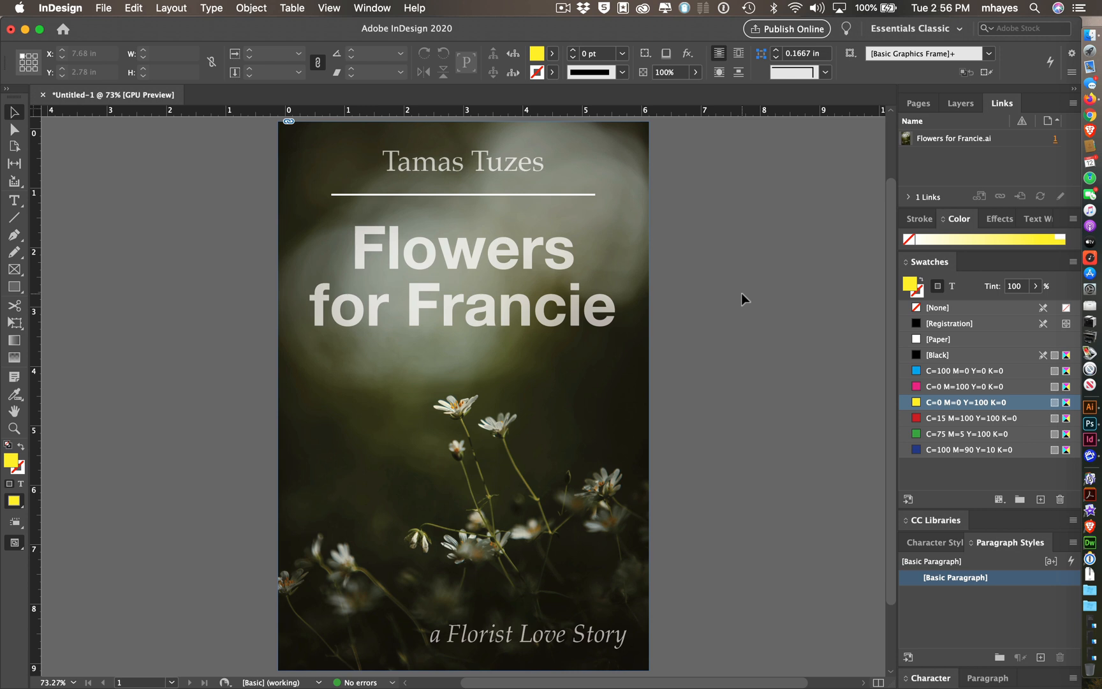
key("super+semicolon")
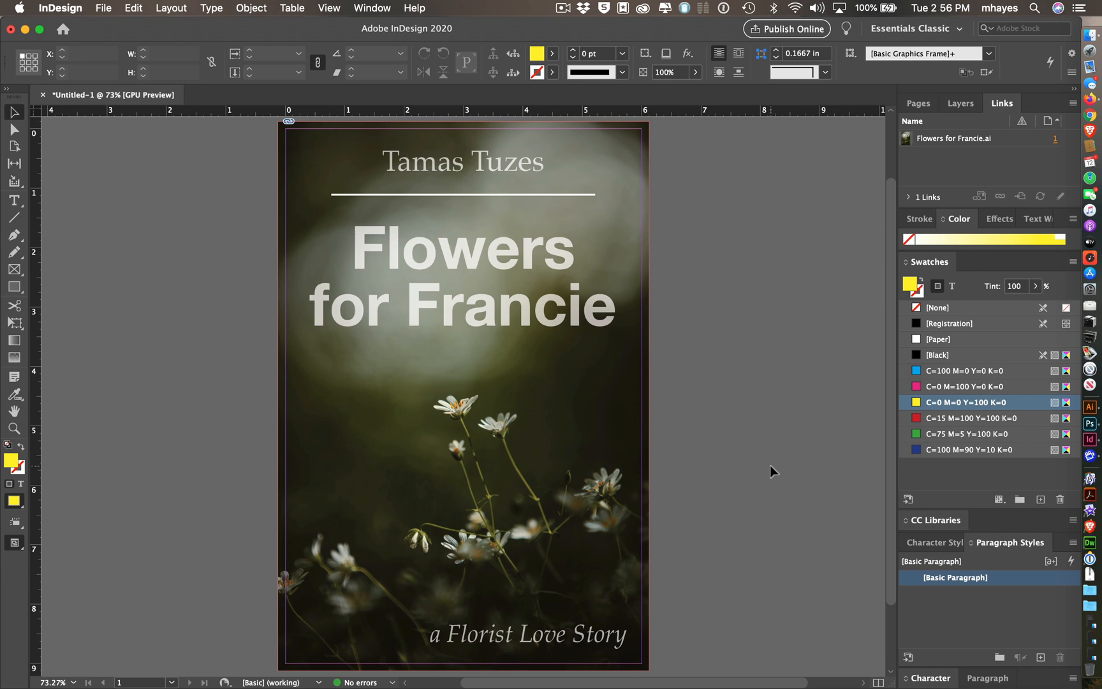
Leave the InDesign document unsaved and switch to Eating Pandemic.psd in Photoshop.
key("super+s")
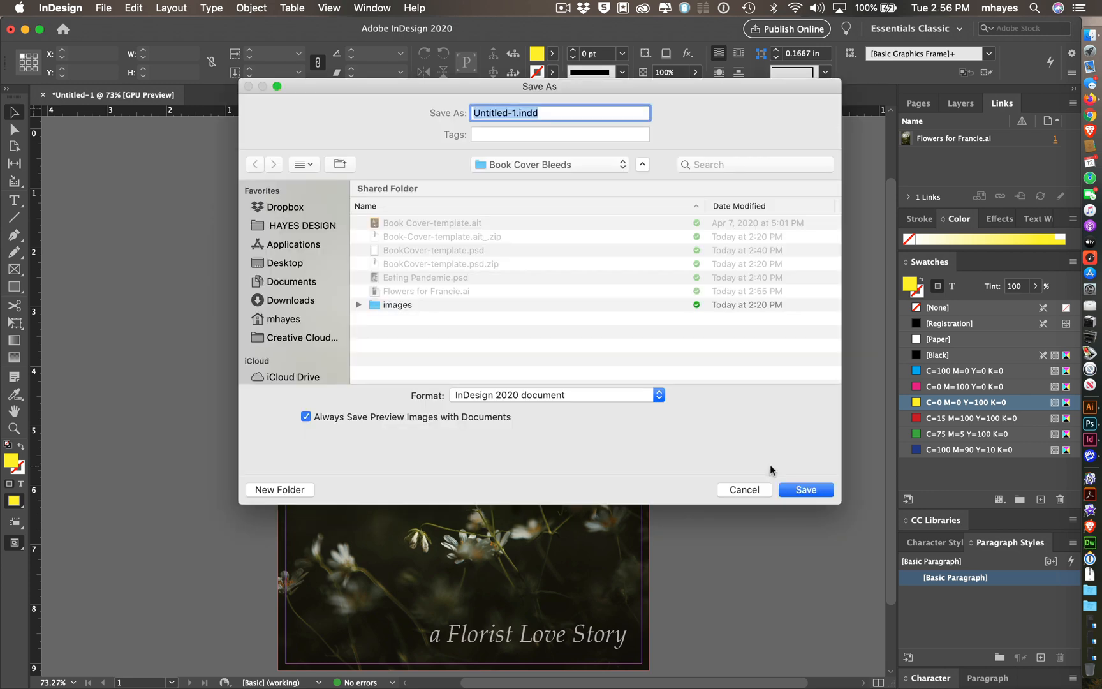
left_click(739, 489)
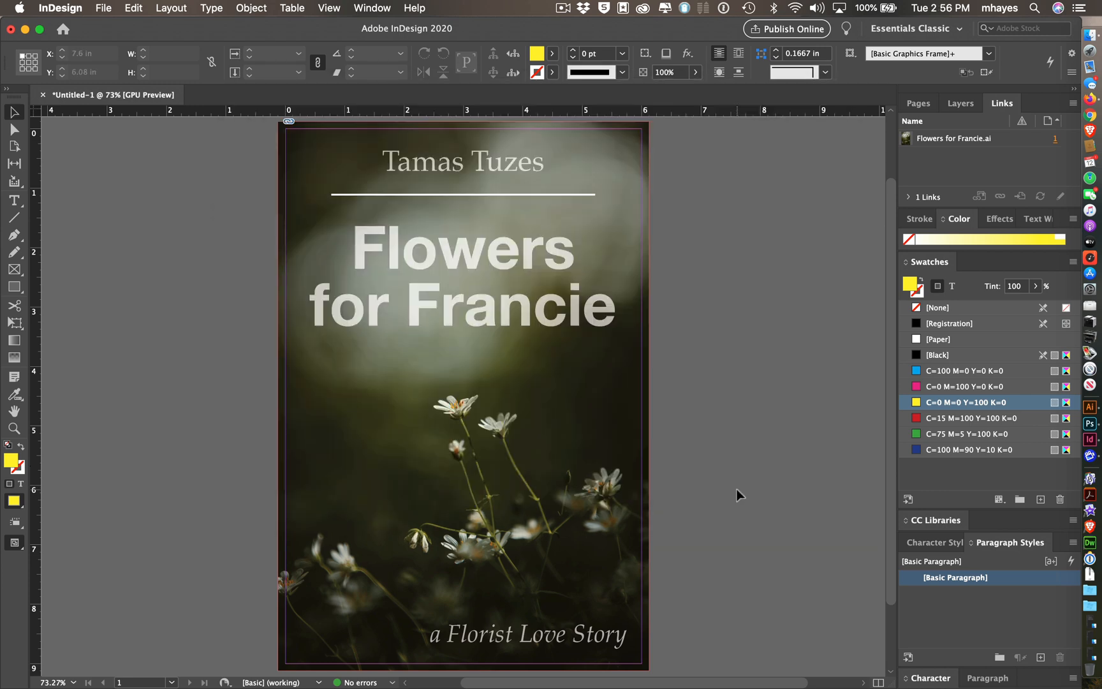
key("super+Tab")
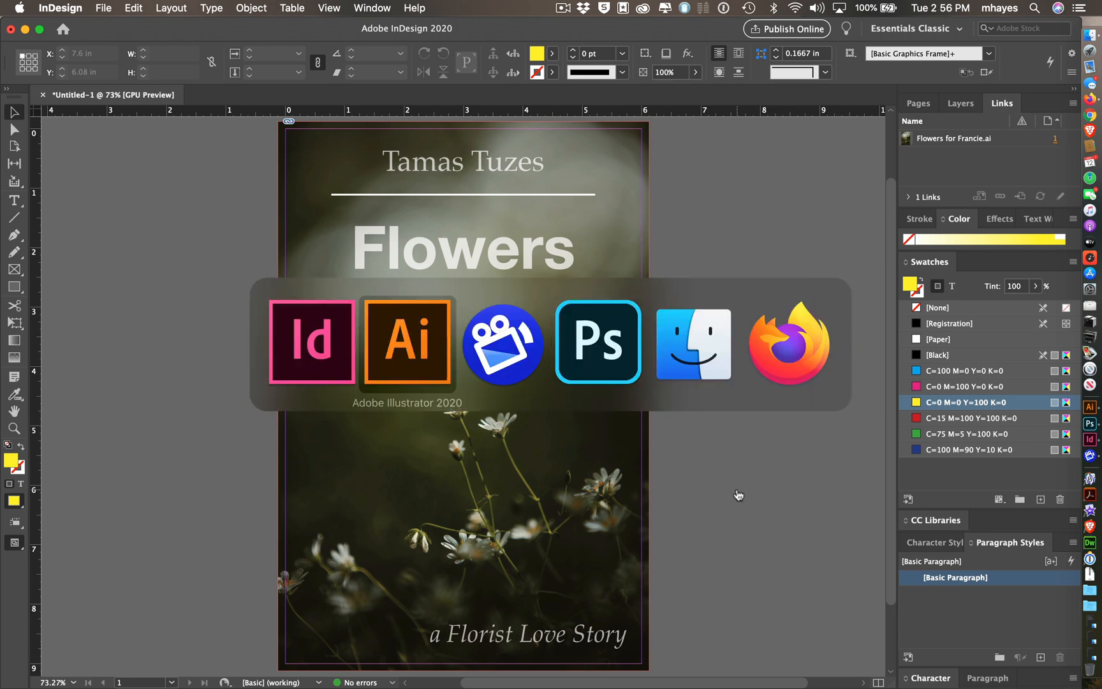
key("super+Tab")
key("super+Tab")
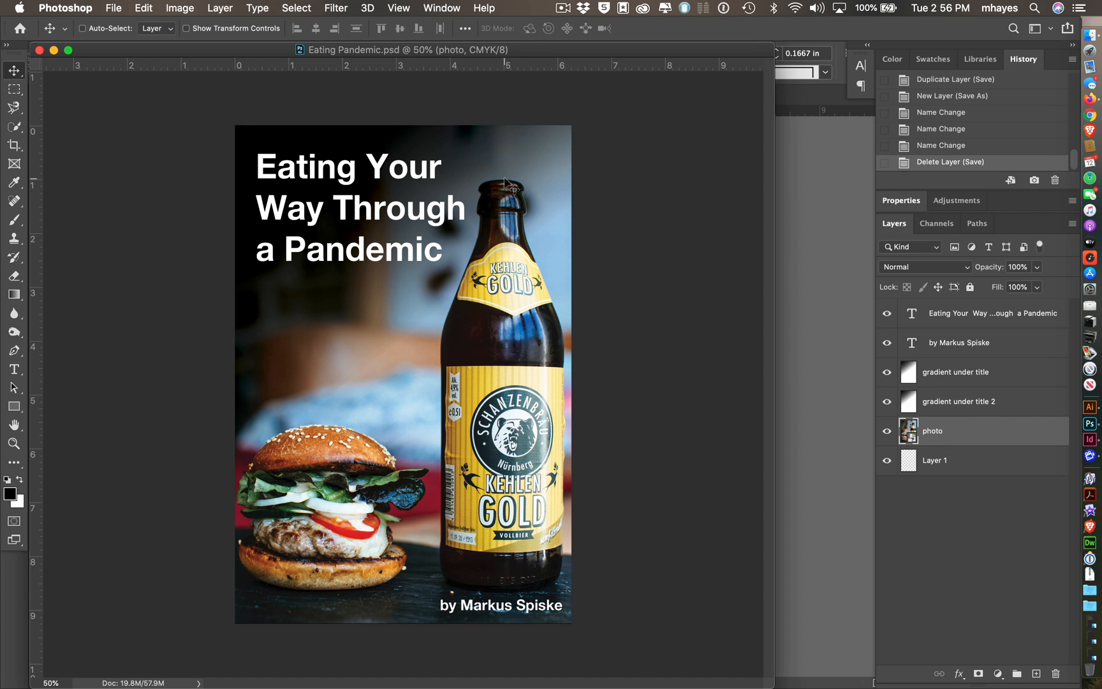
Try to move the photo layer, alone and together with the two gradient layers, and undo both moves.
left_click_drag(504, 183, 607, 229)
key("super+z")
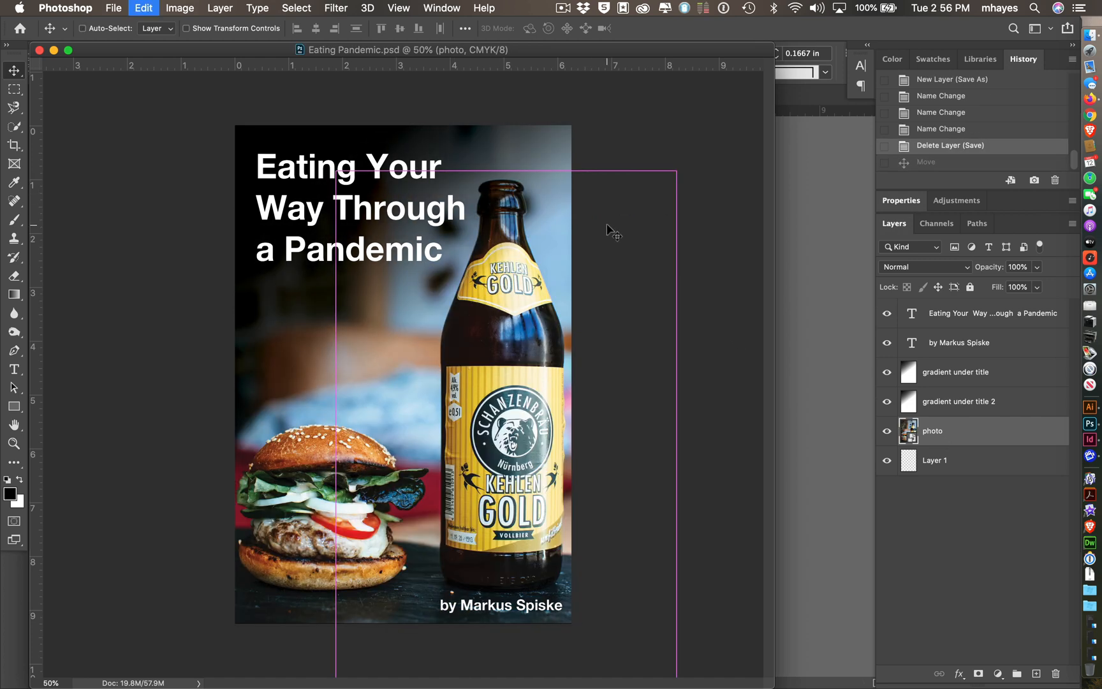
left_click(950, 376, "shift")
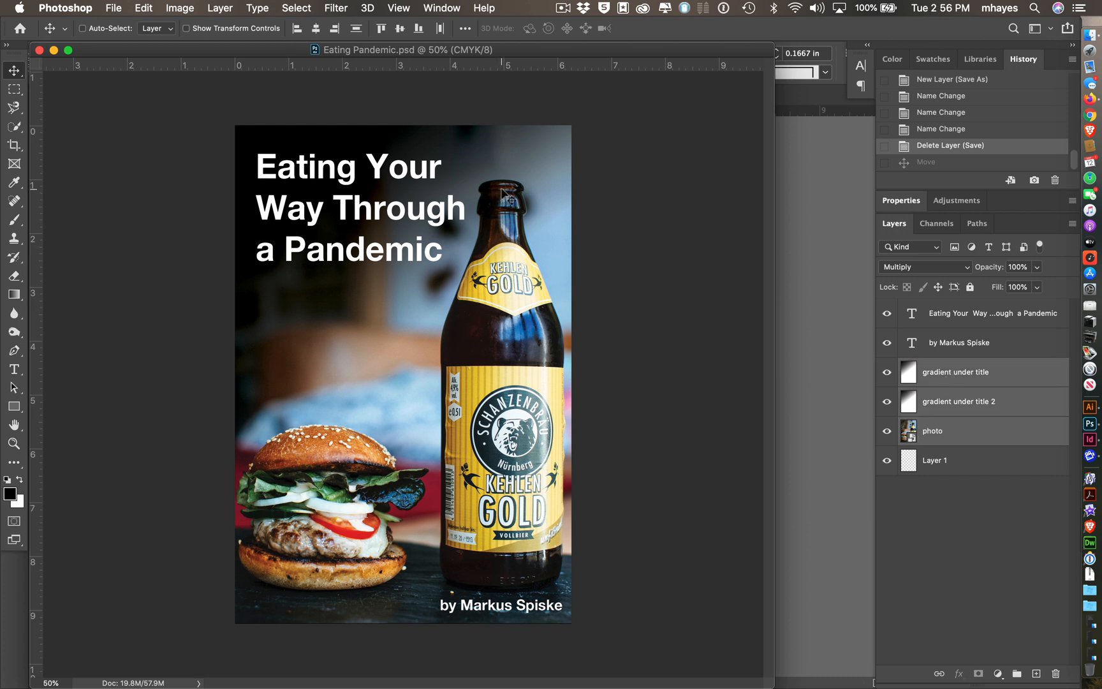
left_click_drag(502, 190, 633, 268)
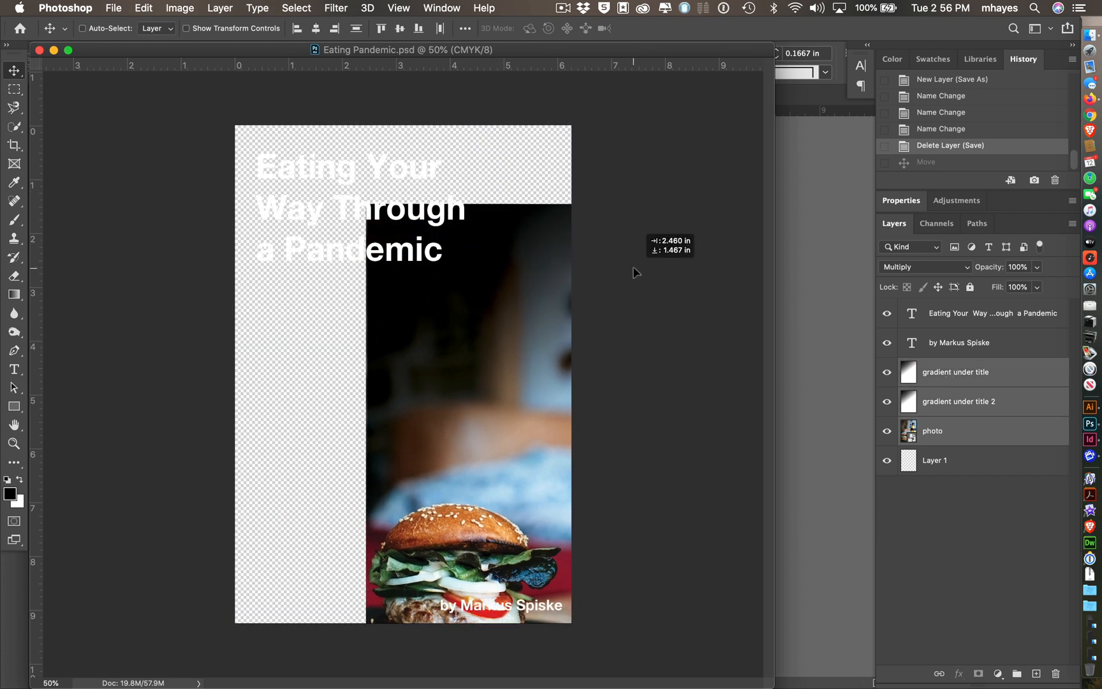
left_click_drag(633, 272, 633, 272)
key("super")
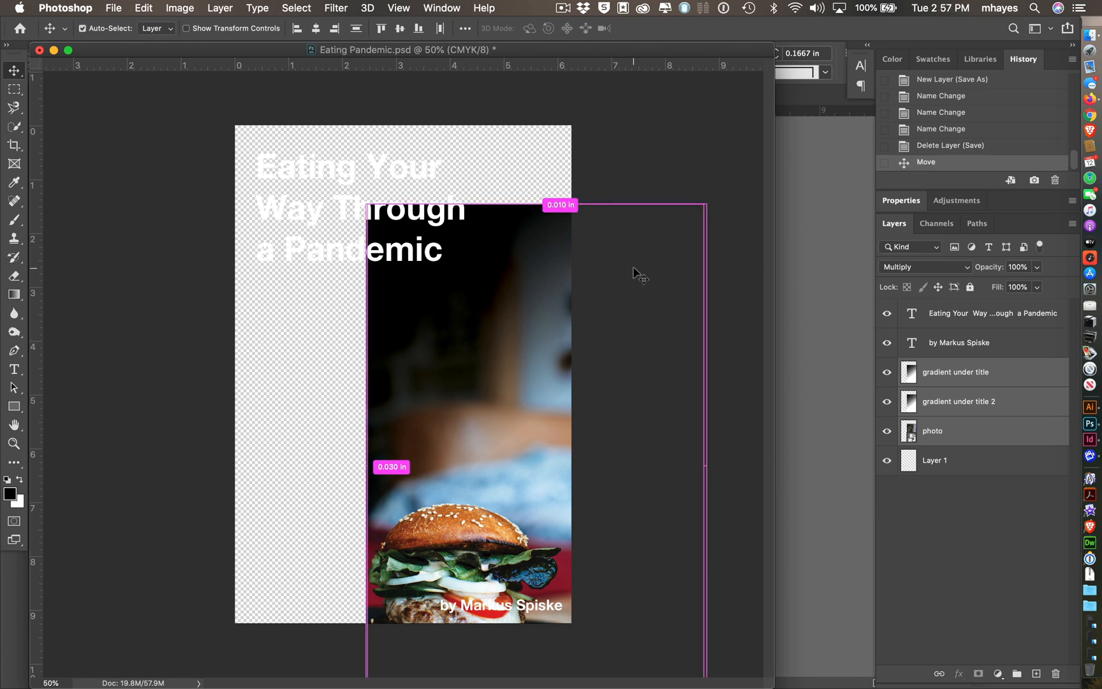
key("super+z")
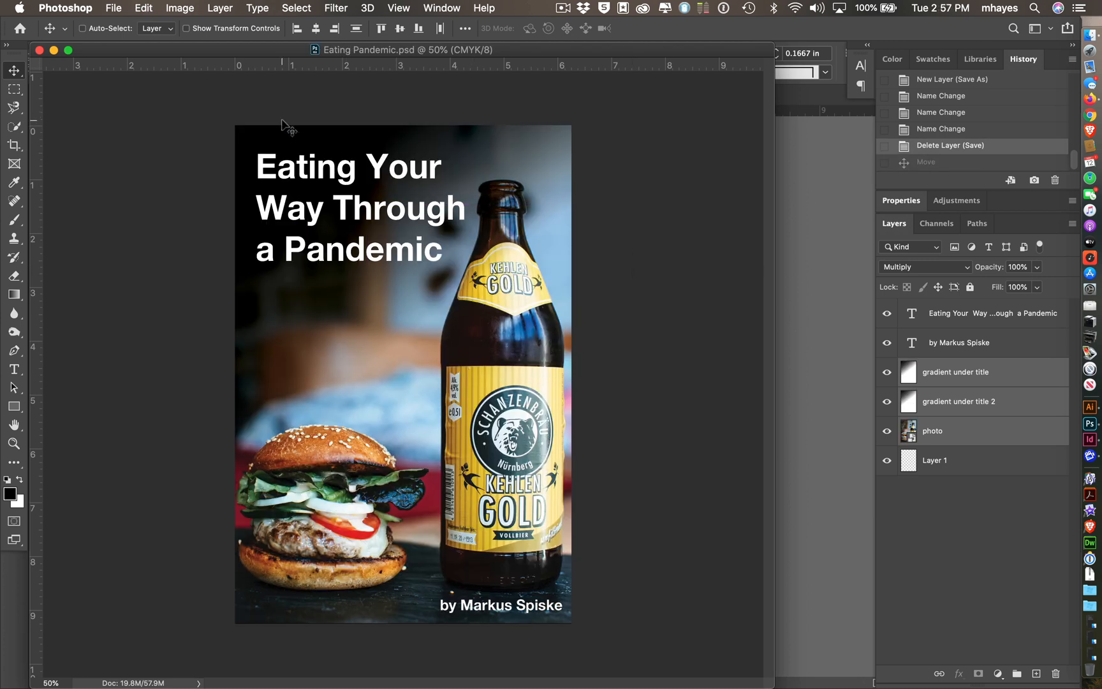
Show the guides and examine the bleed at the cover's lower-right corner in full-screen mode.
key("super")
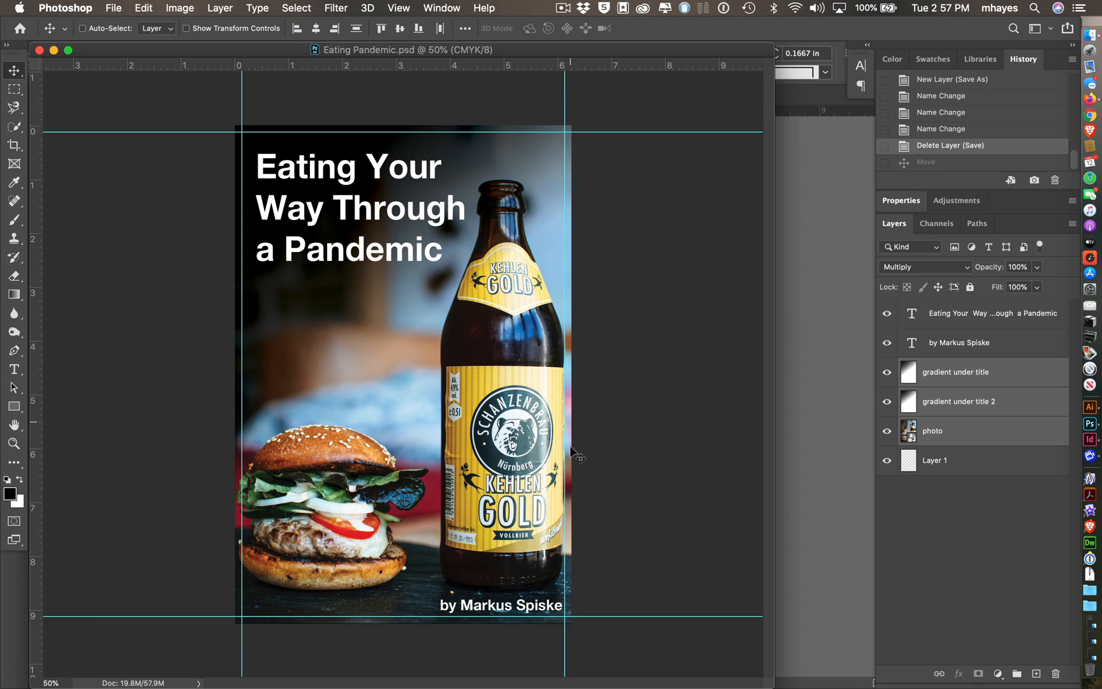
key("super")
left_click_drag(551, 613, 656, 545)
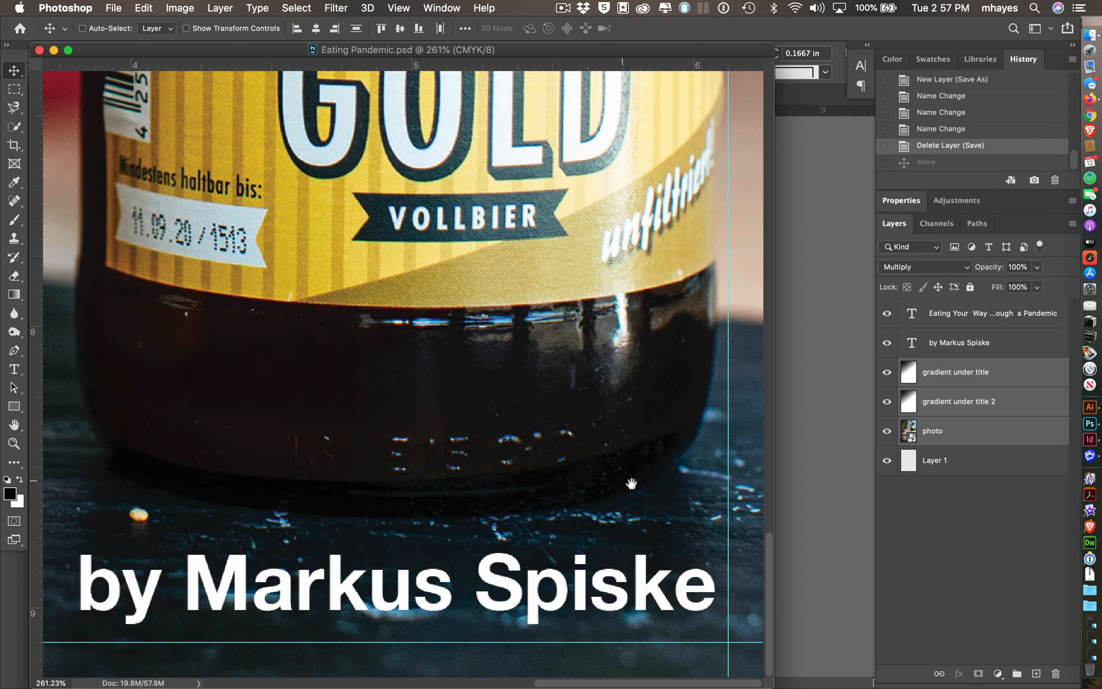
scroll(328, 276, "up", 2)
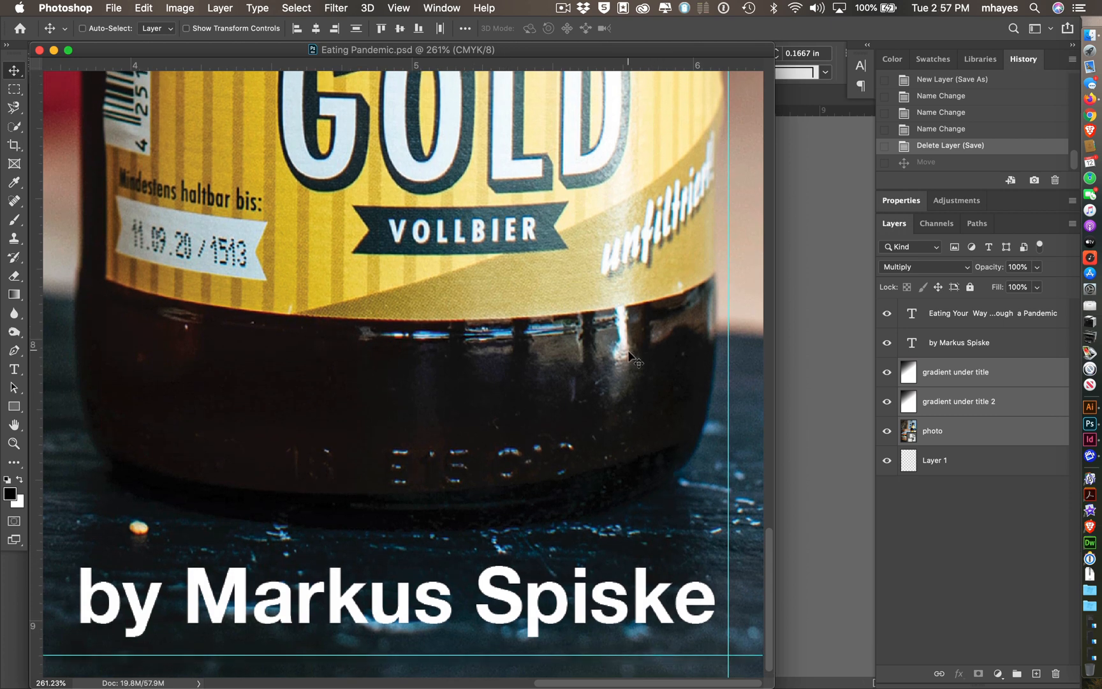
key("f")
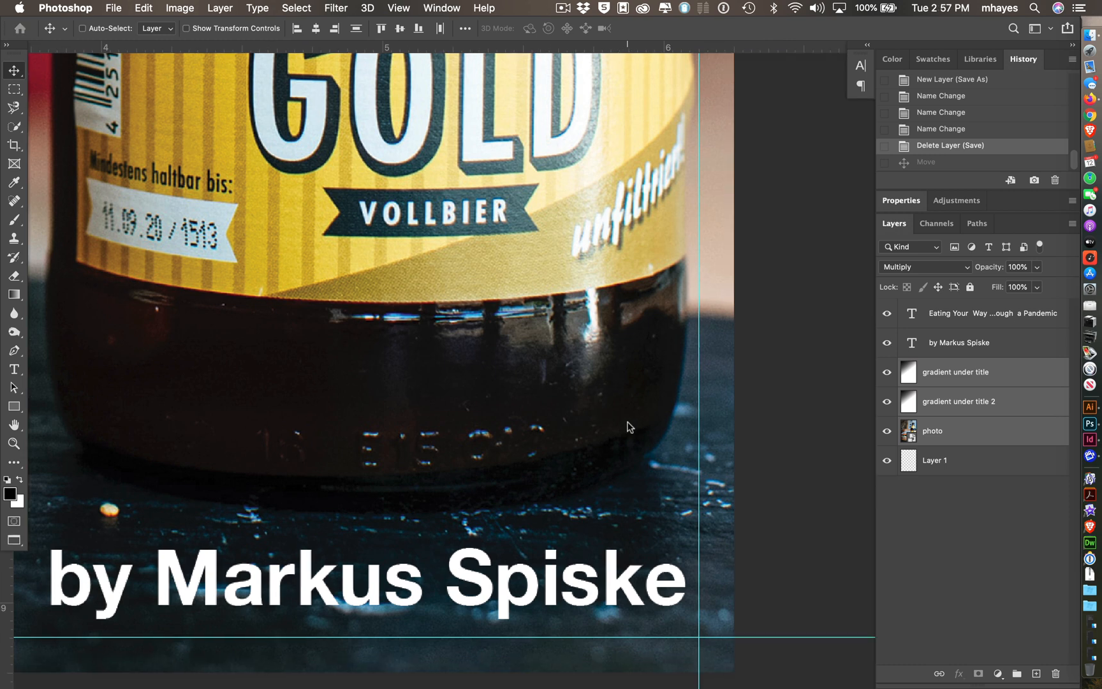
left_click_drag(717, 590, 632, 212)
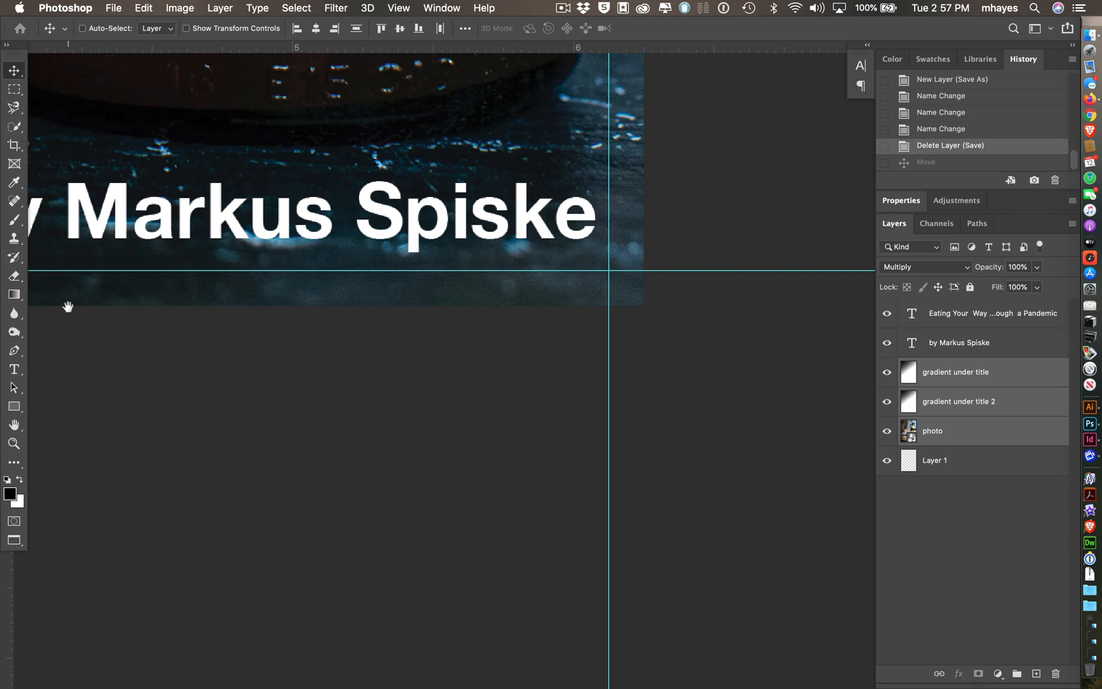
left_click_drag(68, 307, 204, 646)
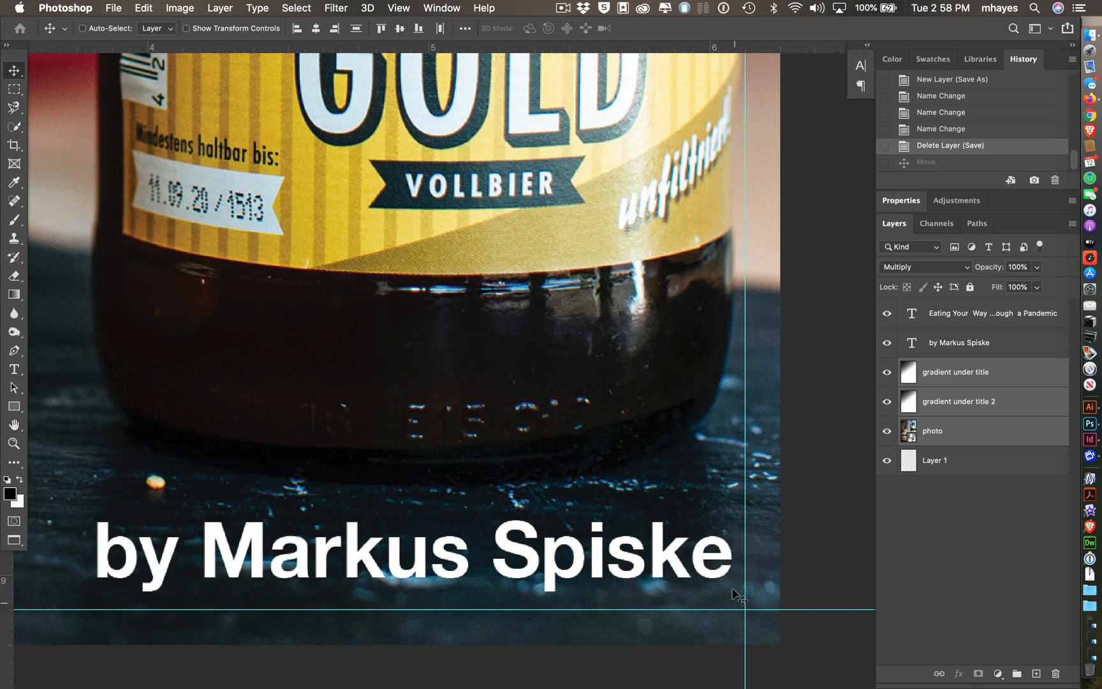
Nudge the author line slightly to the left, away from the cover's right trim guide.
right_click(664, 554)
left_click(713, 556)
double_click(662, 548)
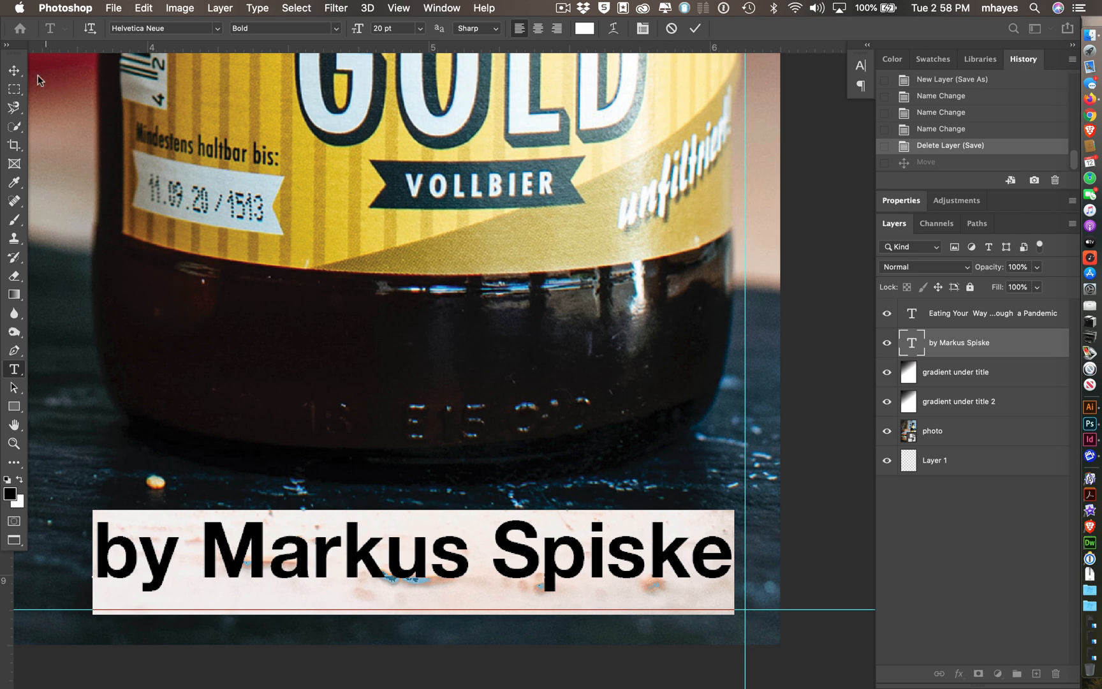
left_click(16, 70)
key("Left")
key("Left")
key("Left")
key("Left")
key("Left")
key("Left")
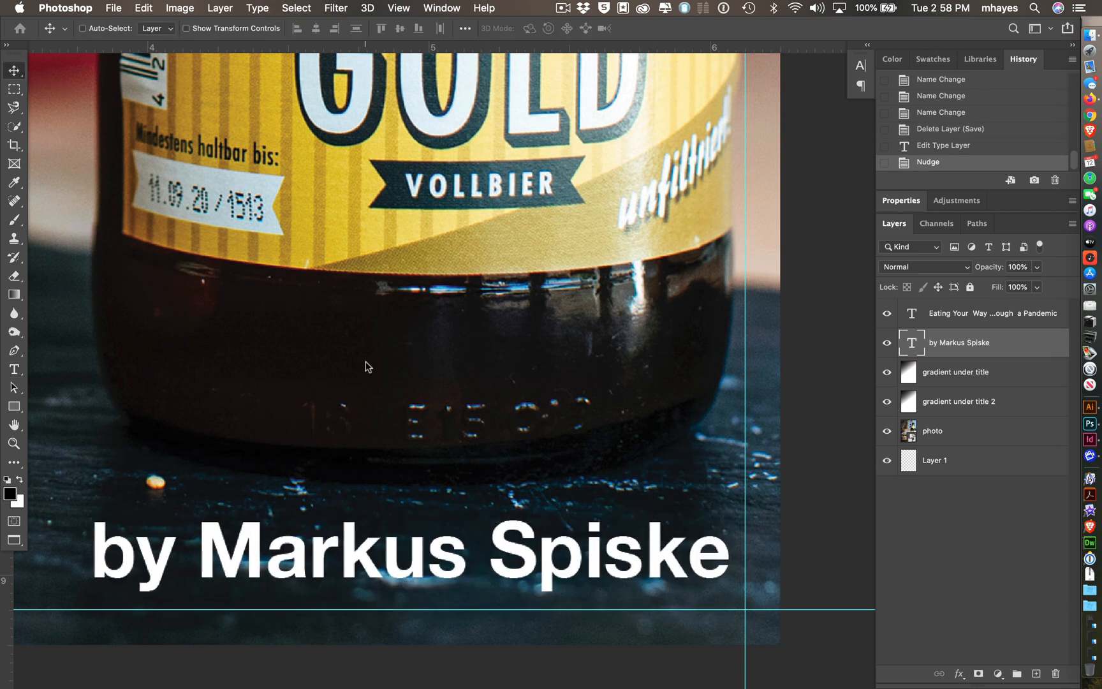
key("Left")
key("Left")
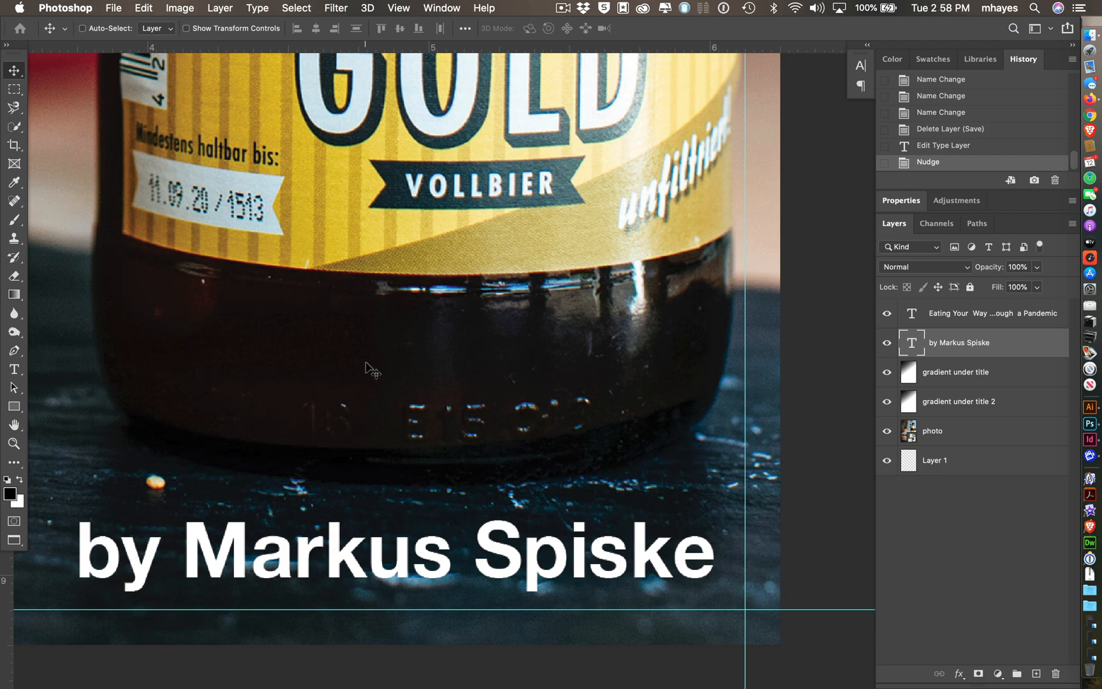
Set the rulers' zero point at the intersection of the cover's left and upper trim guides, with the toolbox clear of the ruler corner.
key("super+0")
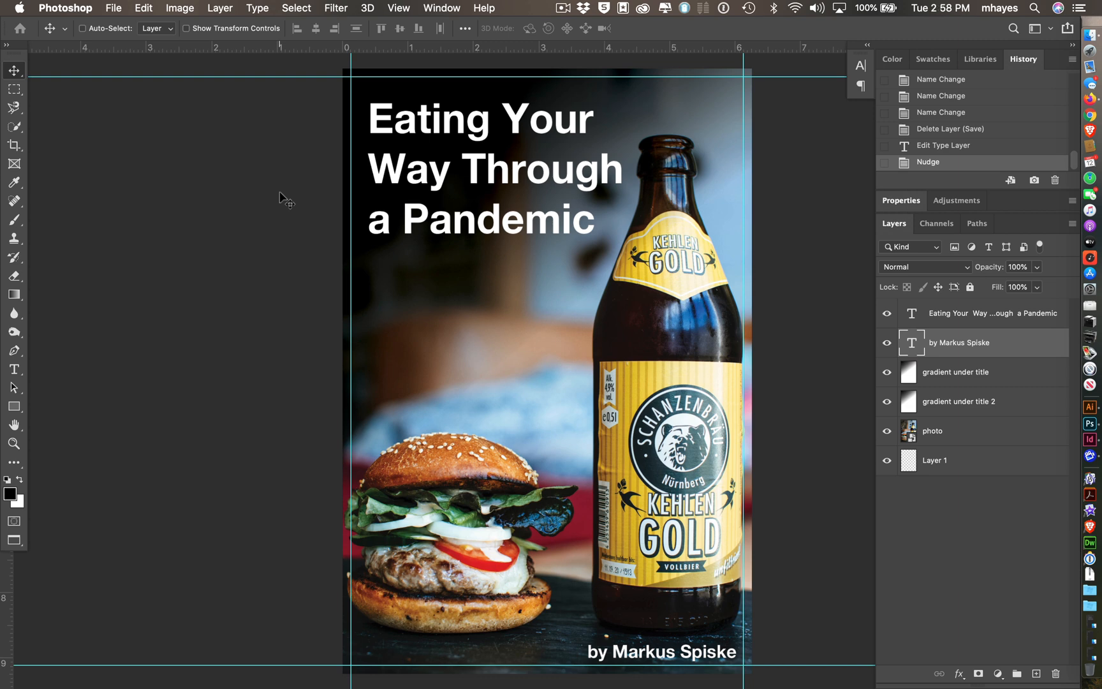
key("super")
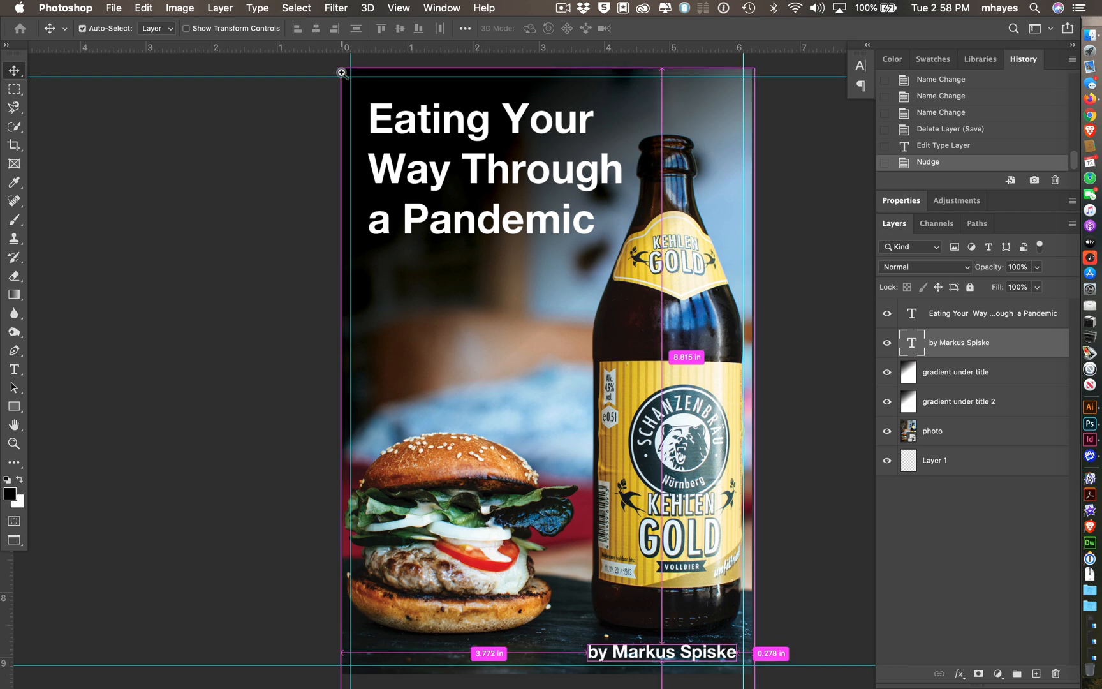
left_click_drag(341, 72, 507, 238)
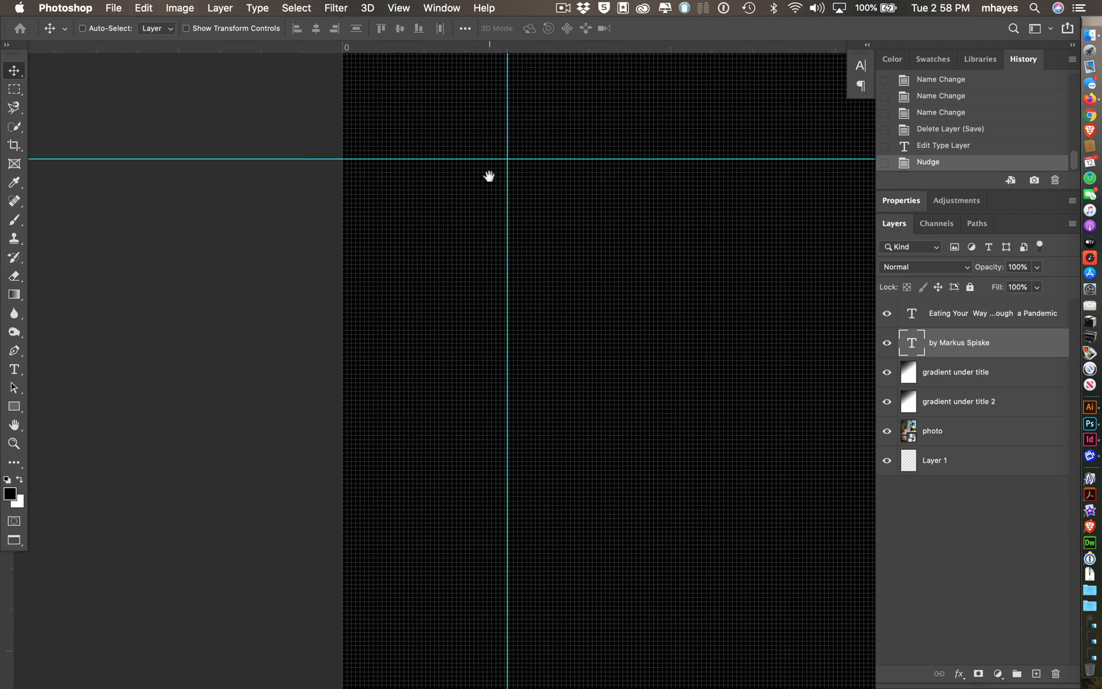
left_click_drag(488, 176, 456, 381)
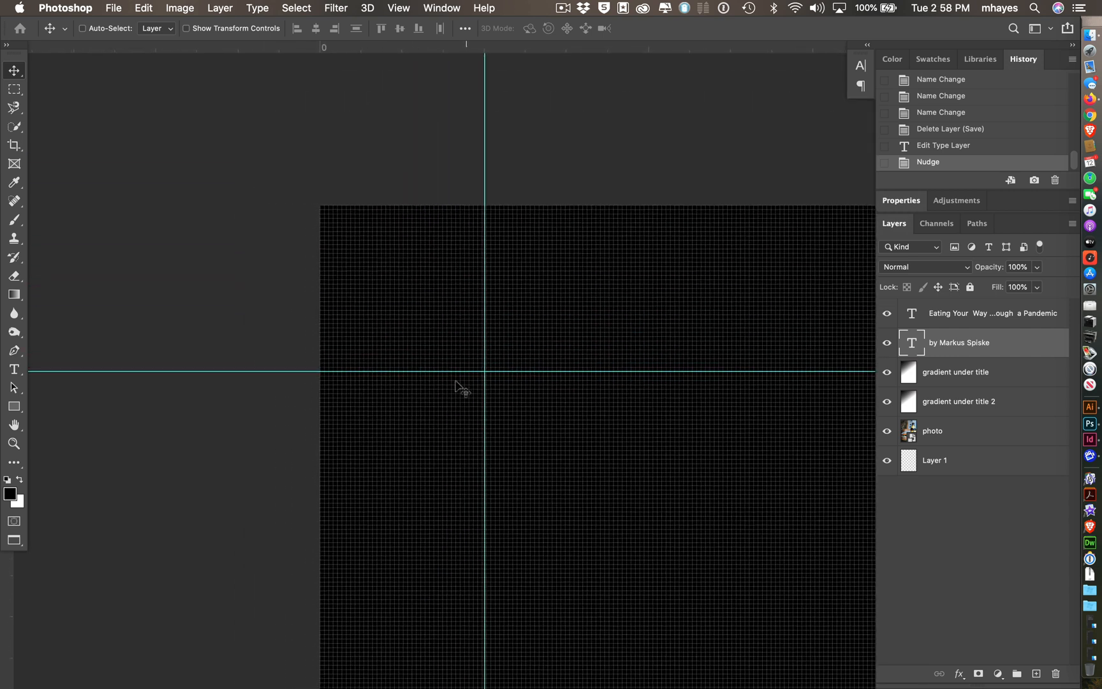
left_click_drag(20, 50, 55, 97)
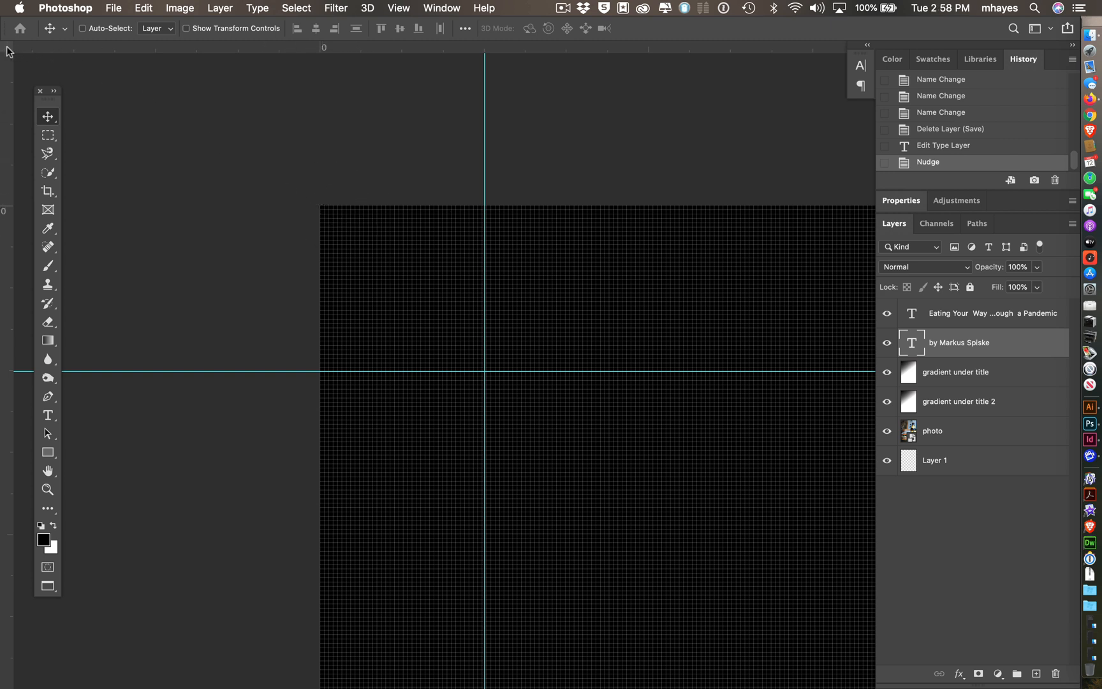
left_click_drag(7, 51, 483, 370)
key("super+0")
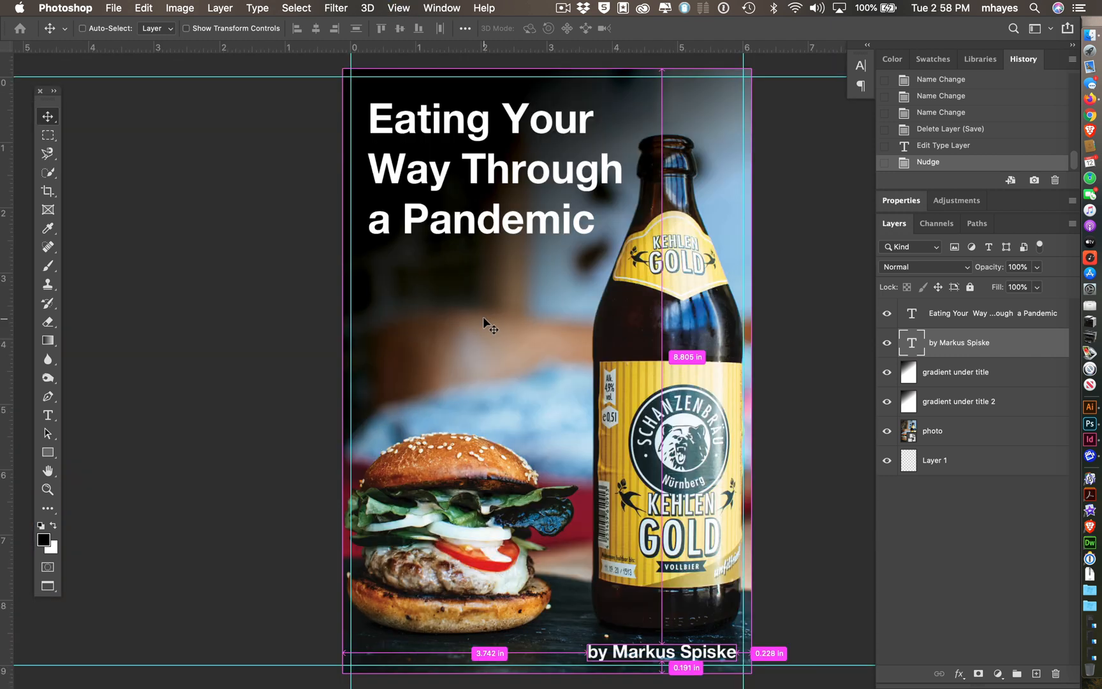